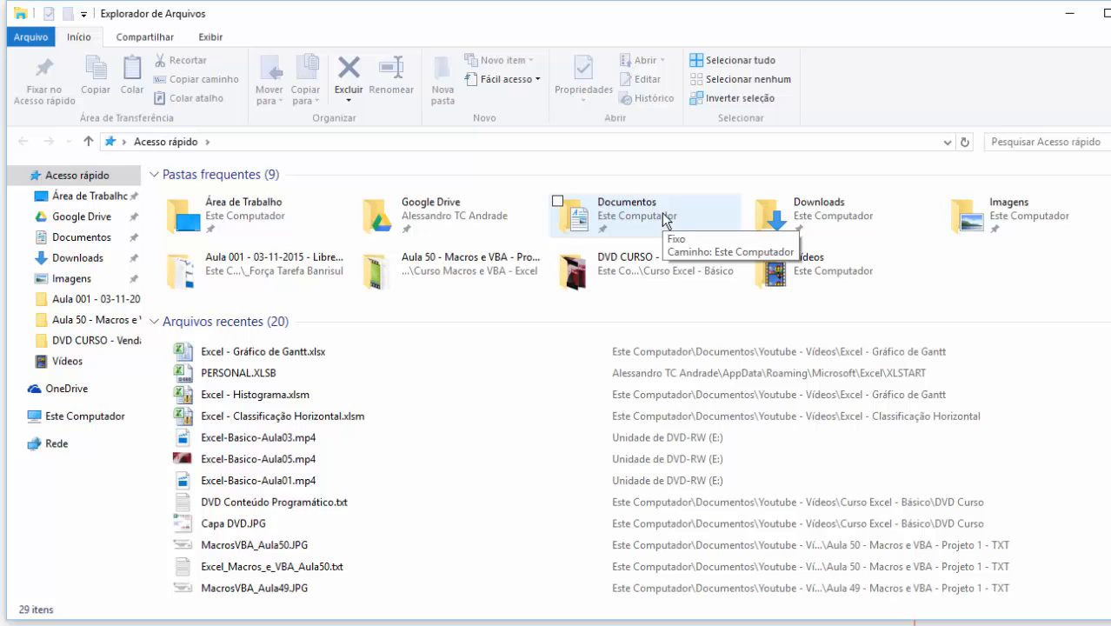
# - Look through the folder "Aula 001 - 03-11-2015 - LibreOffice Calc" and return to Acesso rápido
pyautogui.doubleClick(322, 283)
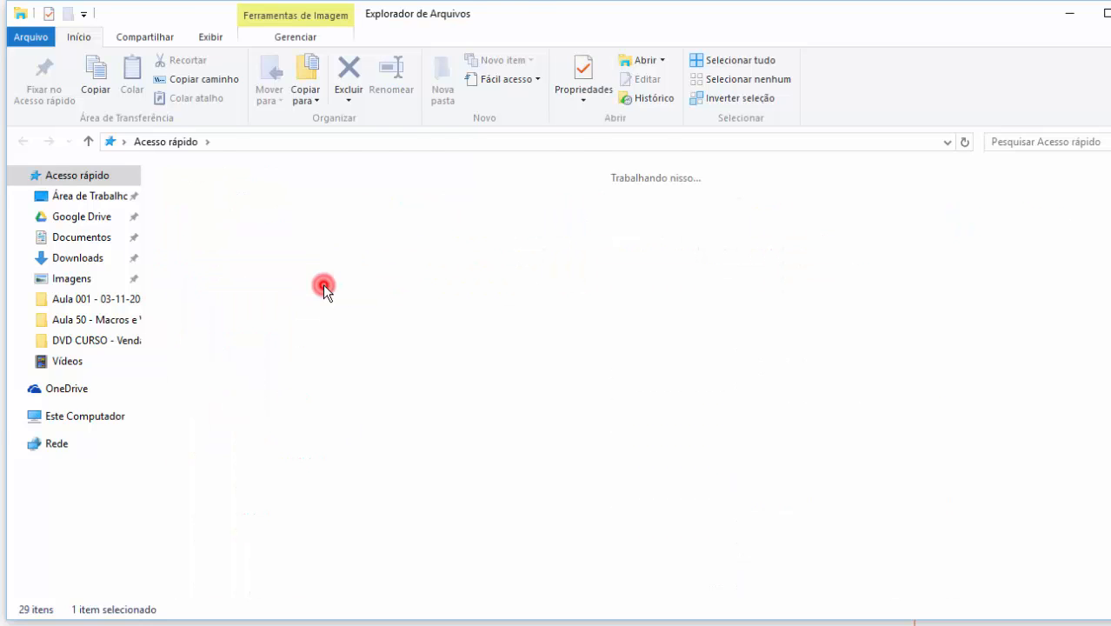
pyautogui.click(309, 276)
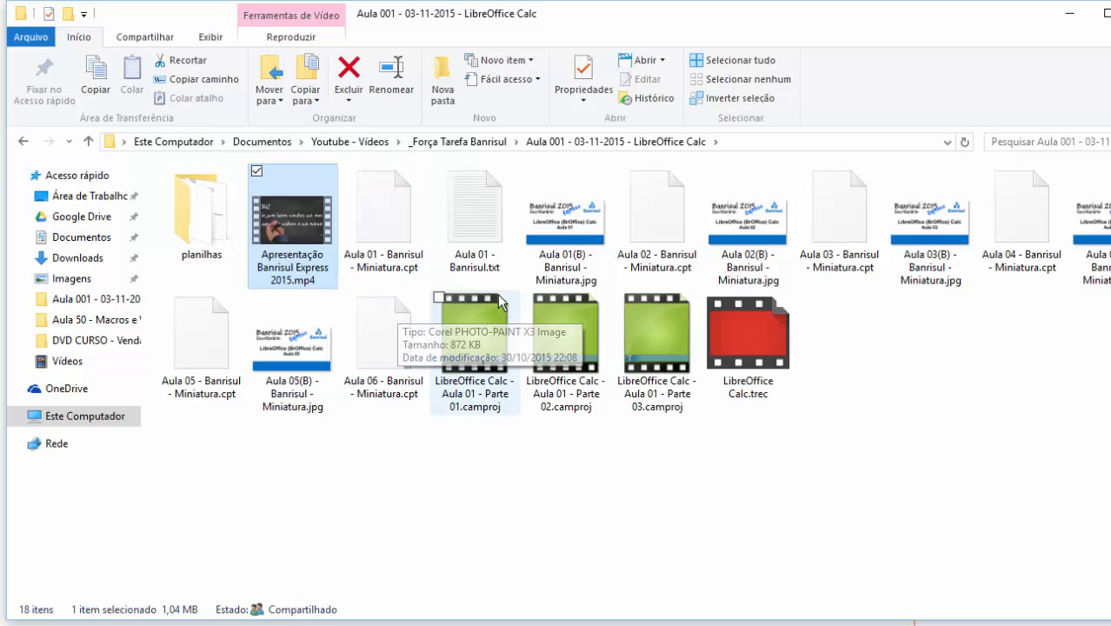
pyautogui.hotkey('alt', 'Left')
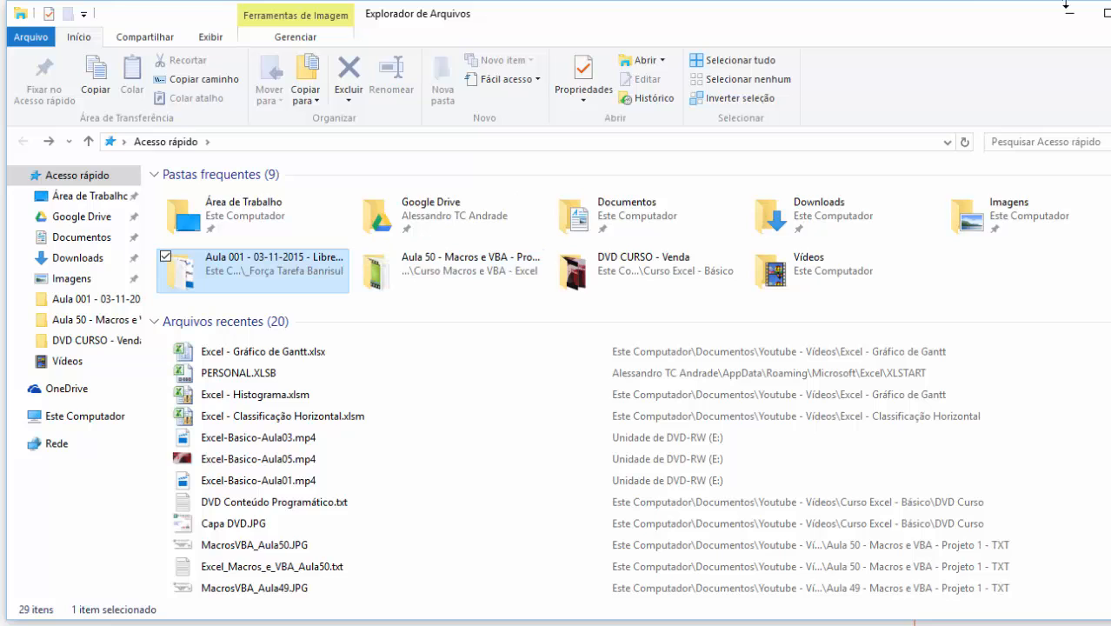
pyautogui.click(1110, 13)
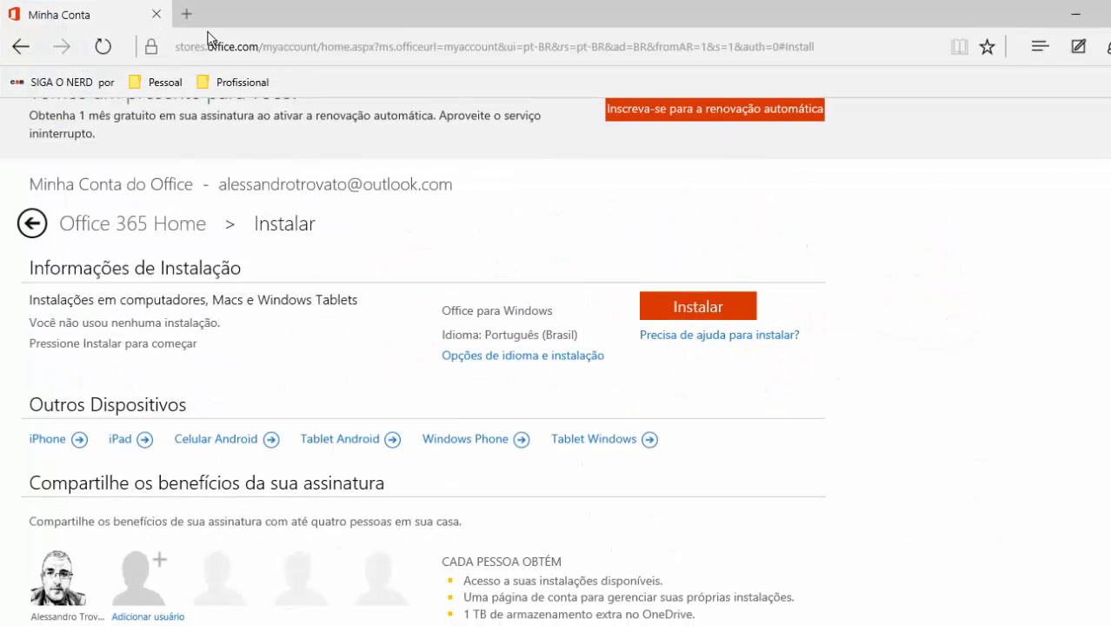
pyautogui.click(190, 16)
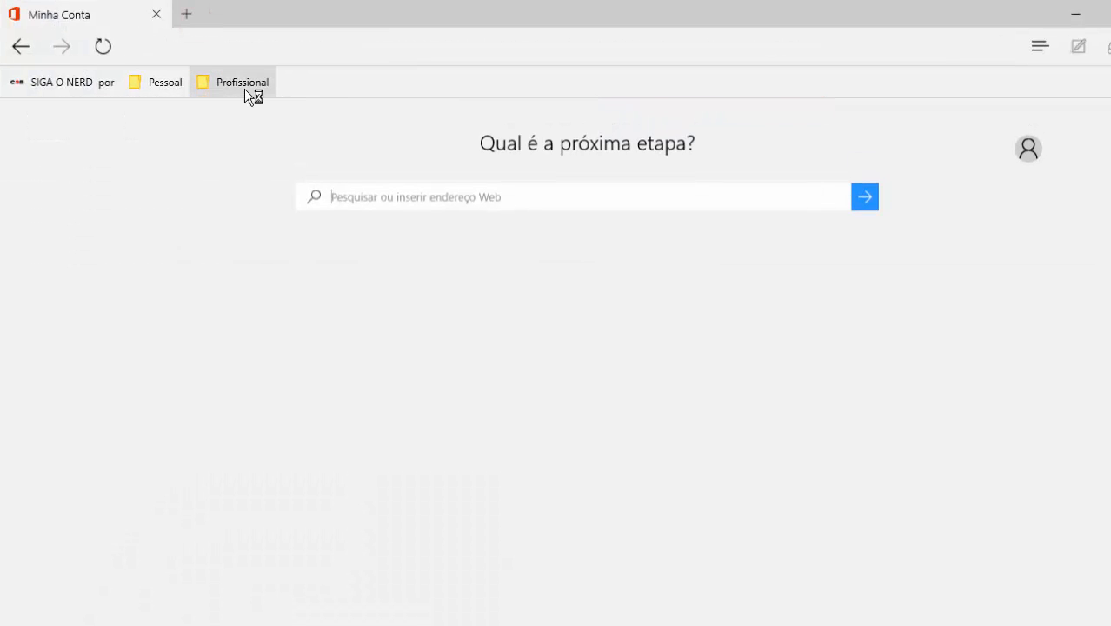
pyautogui.click(1076, 14)
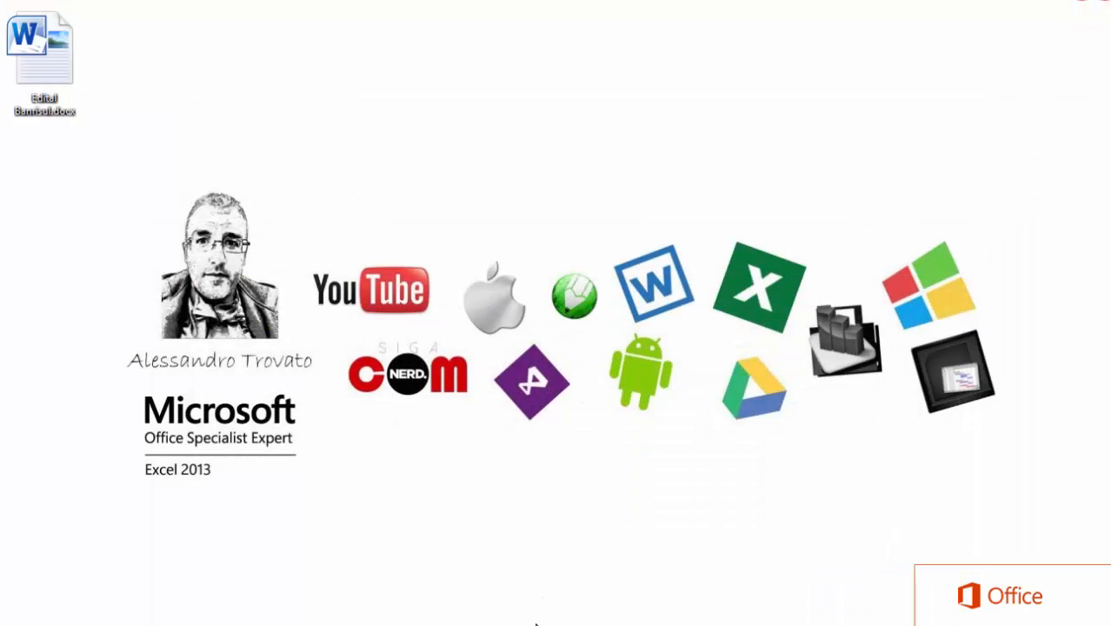
pyautogui.click(531, 583)
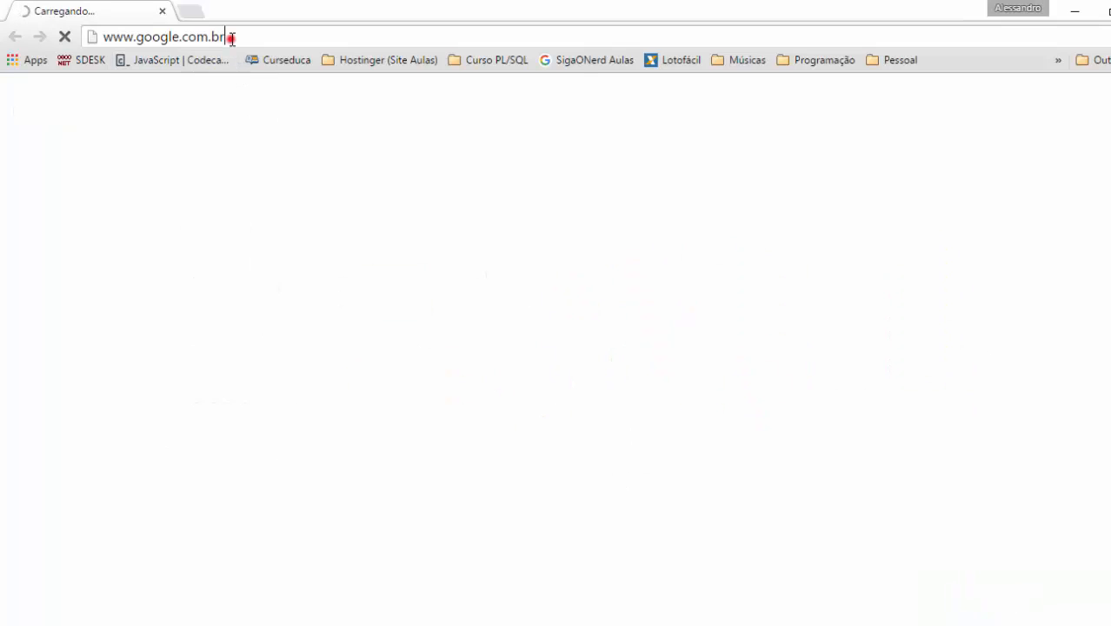
pyautogui.click(232, 39)
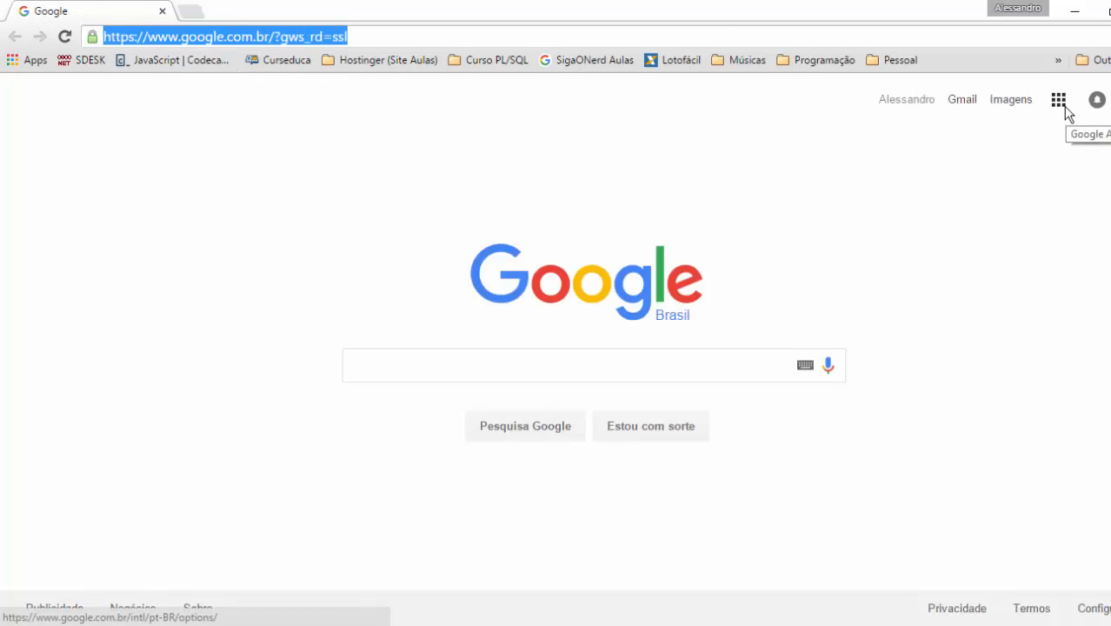
pyautogui.click(1064, 104)
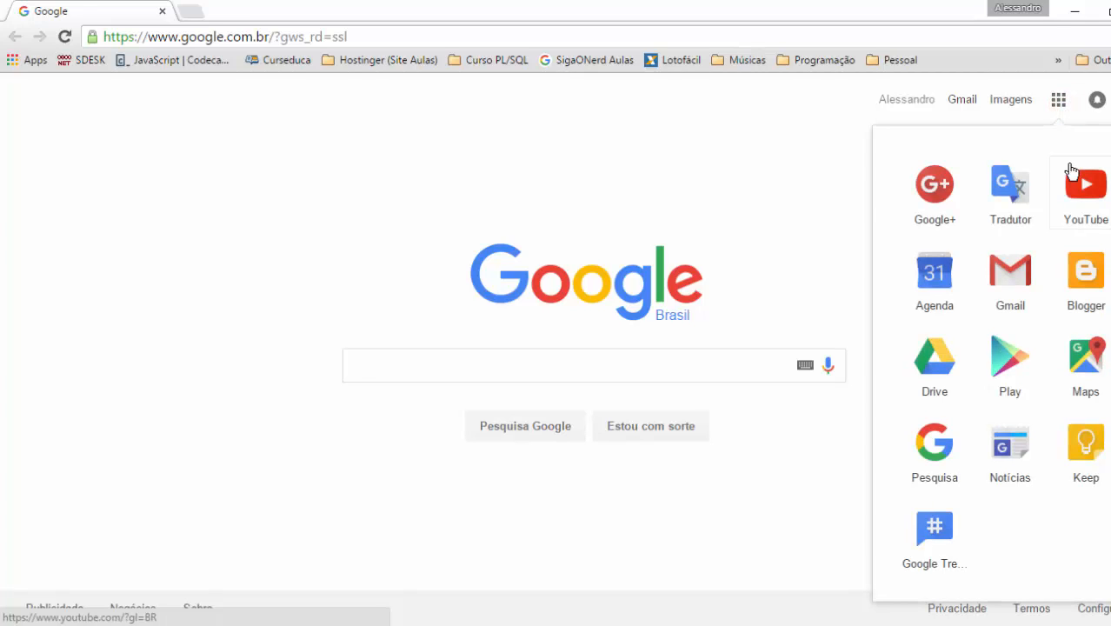
pyautogui.click(1073, 176)
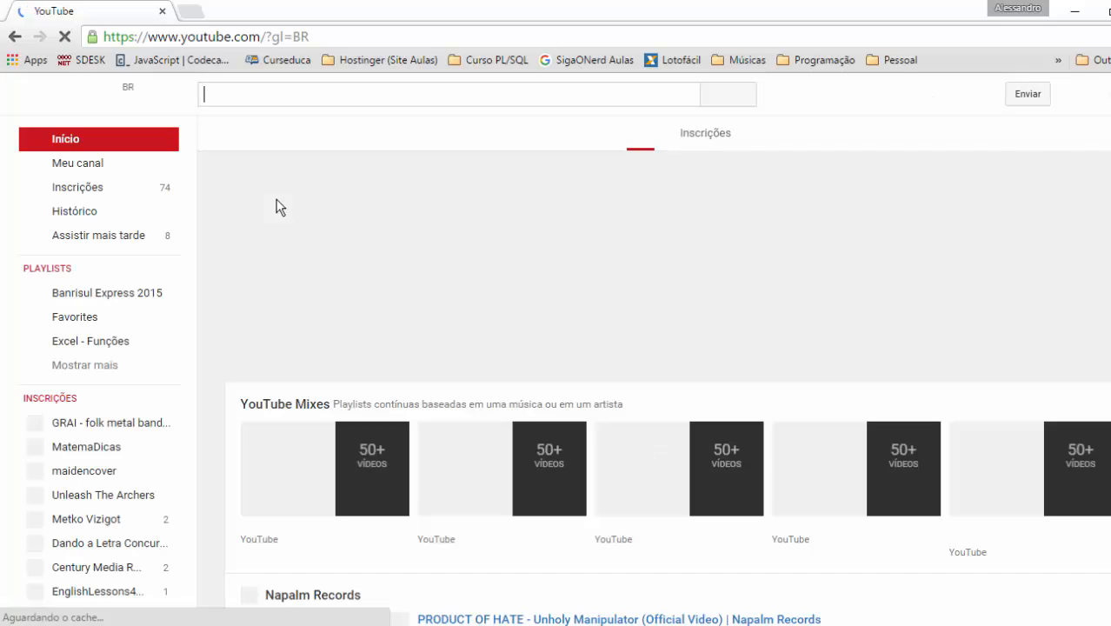
# - Open your channel's video manager and look through the uploaded videos down to "Concurso Banrisul 2015 - Escriturário - Apresentação Informática"
pyautogui.click(95, 165)
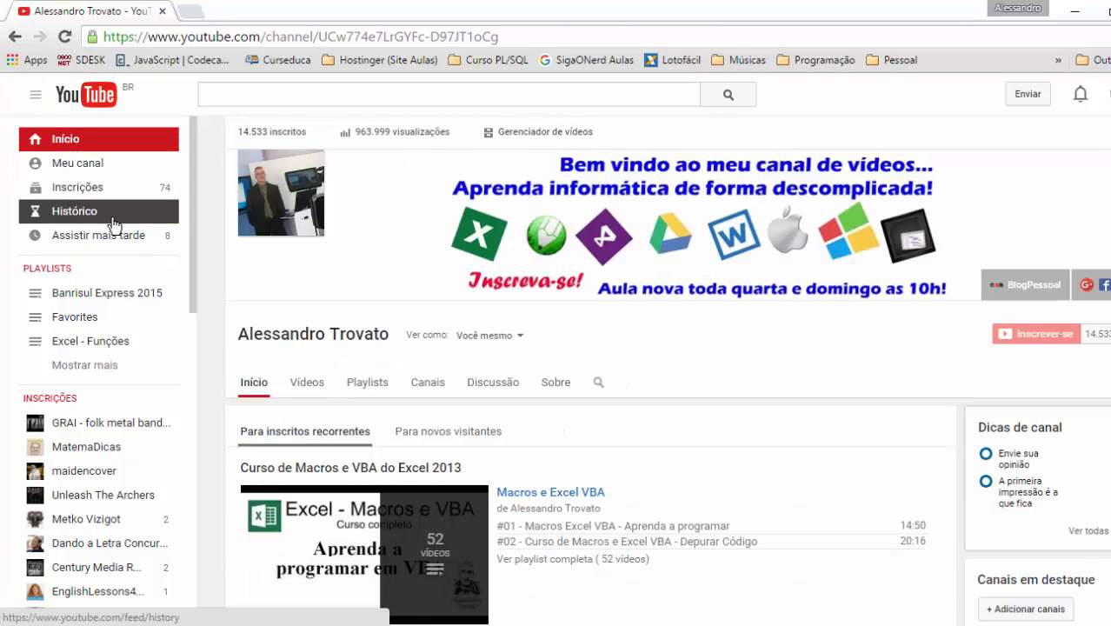
pyautogui.click(543, 132)
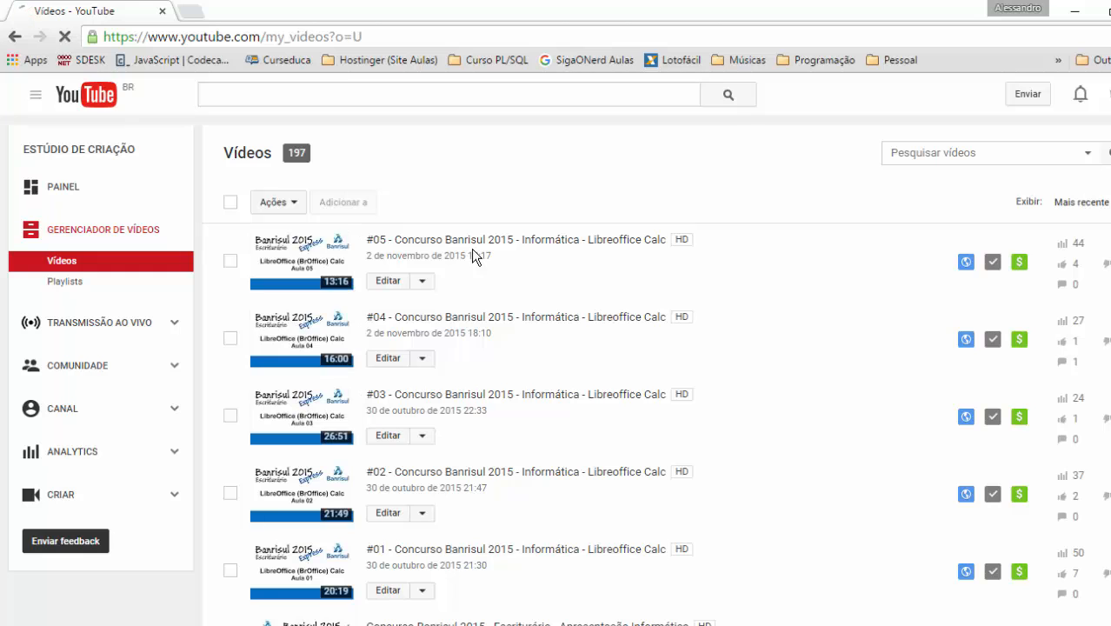
pyautogui.scroll(-1, 582, 336)
pyautogui.scroll(-1, 581, 329)
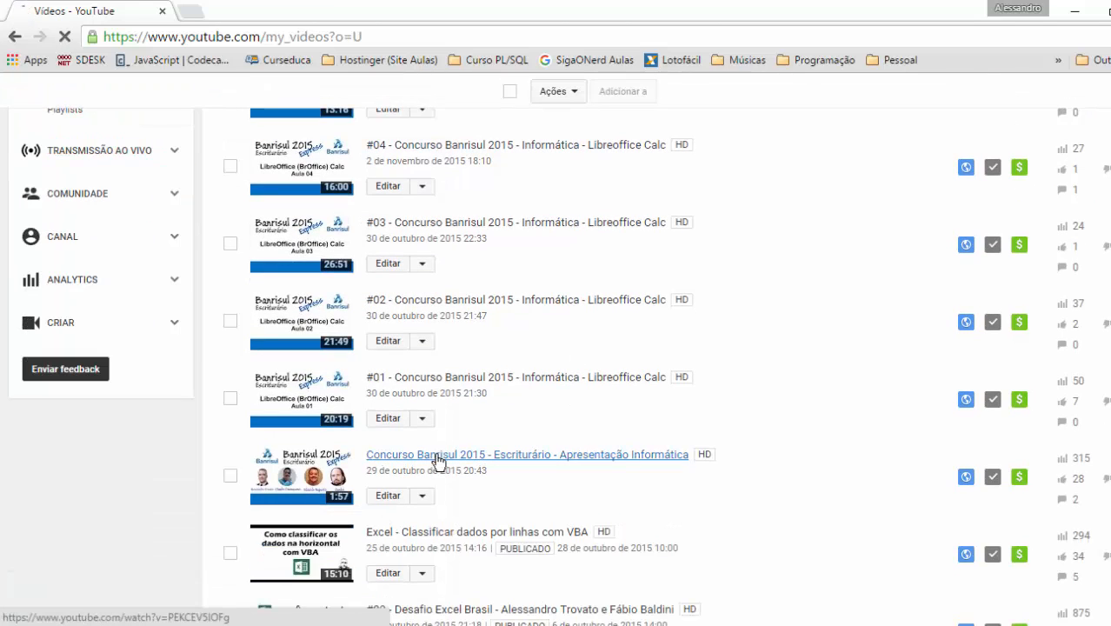
pyautogui.click(388, 494)
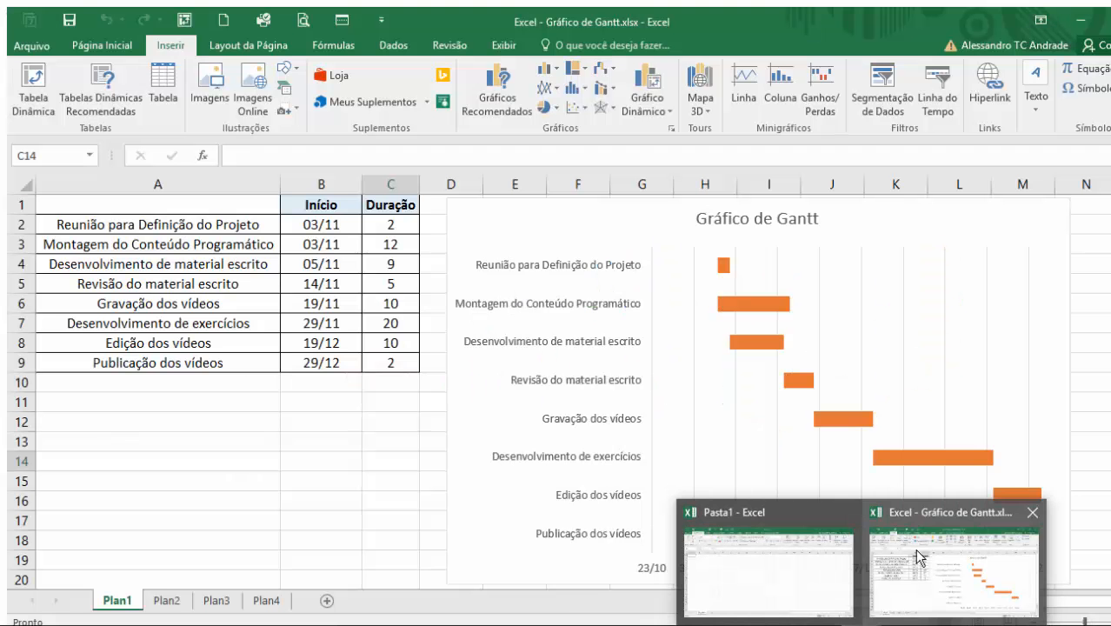
# - Switch to the Excel workbook "Excel - Gráfico de Gantt.xlsx" and examine the start dates and durations beside the Gantt chart on Plan1
pyautogui.click(915, 550)
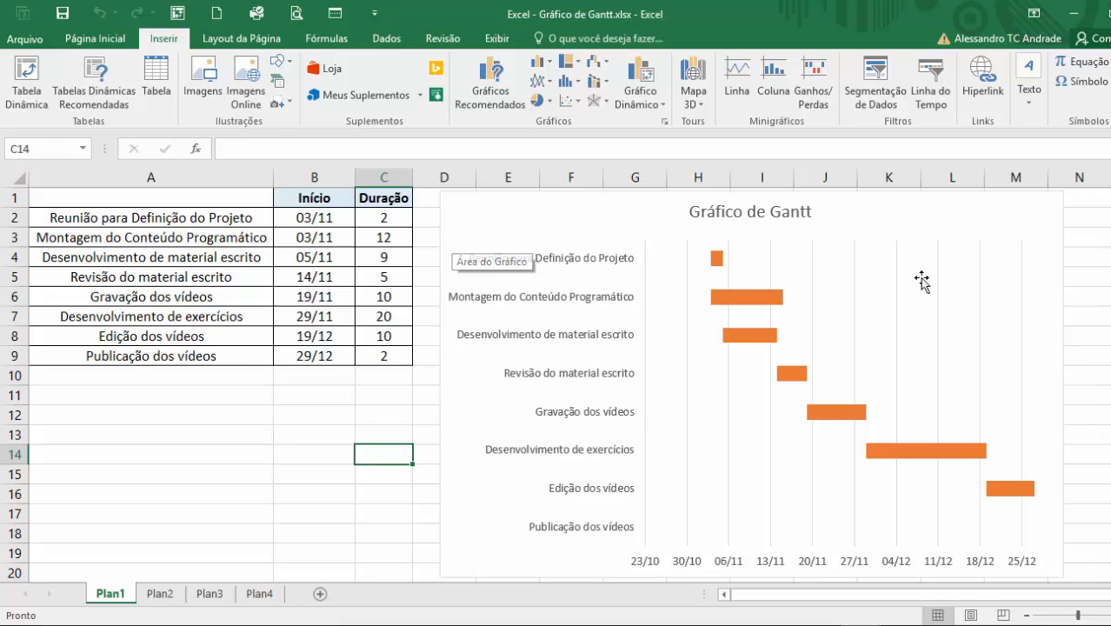
pyautogui.click(316, 219)
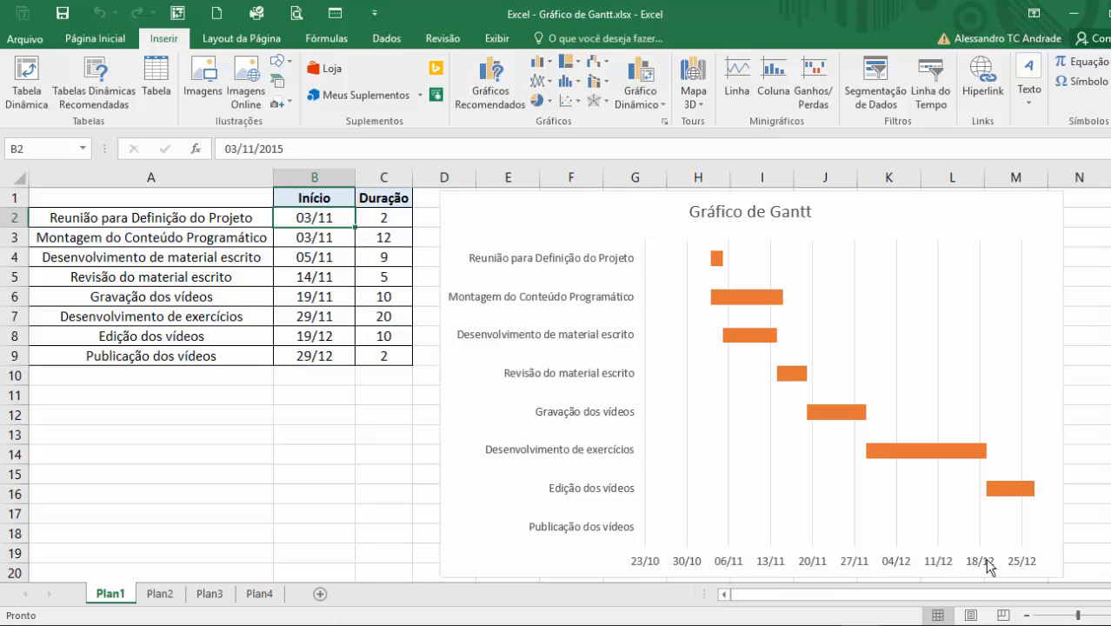
pyautogui.click(385, 399)
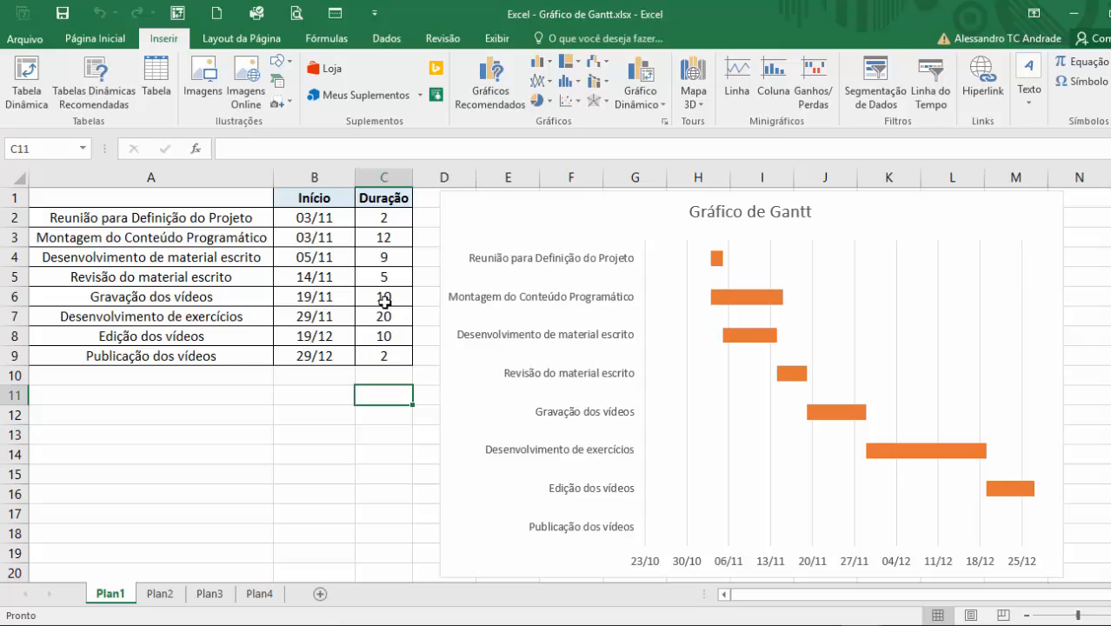
pyautogui.click(340, 257)
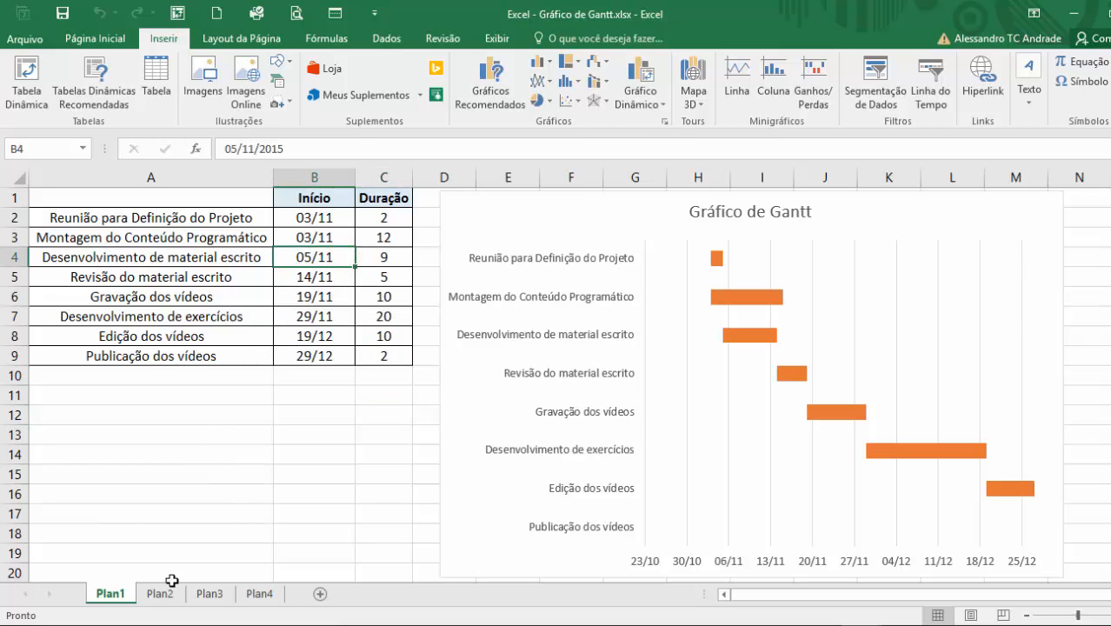
pyautogui.click(269, 299)
pyautogui.click(347, 288)
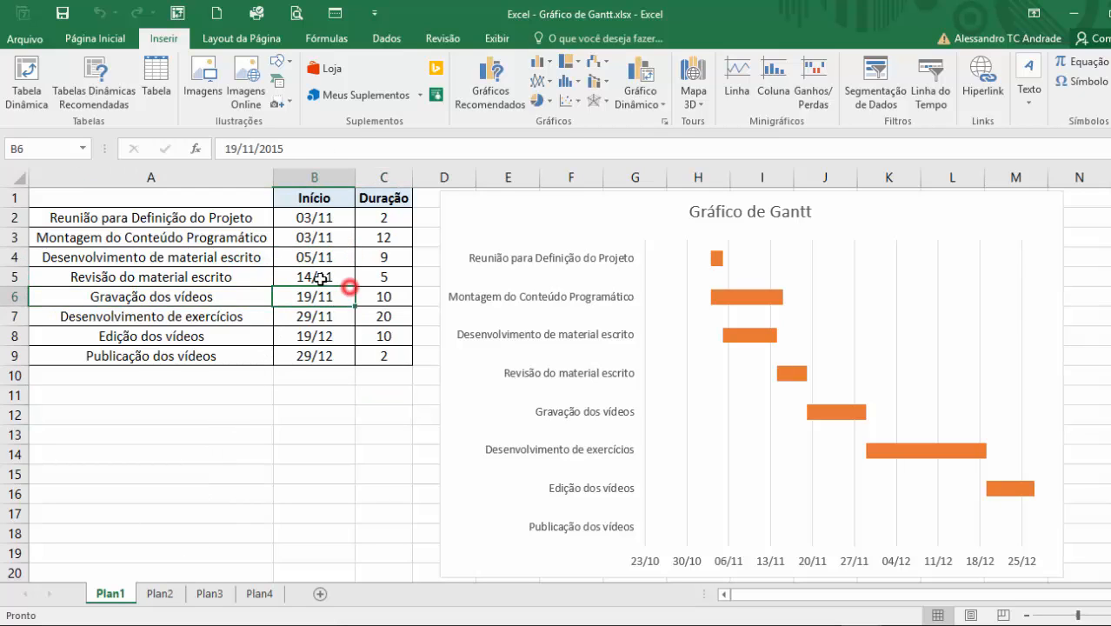
# - Copy the task table A1:C9 from Plan1 to cell A1 of Plan2 and auto-fit the width of column A
pyautogui.moveTo(124, 201); pyautogui.dragTo(365, 364)
pyautogui.hotkey('ctrl', 'c')
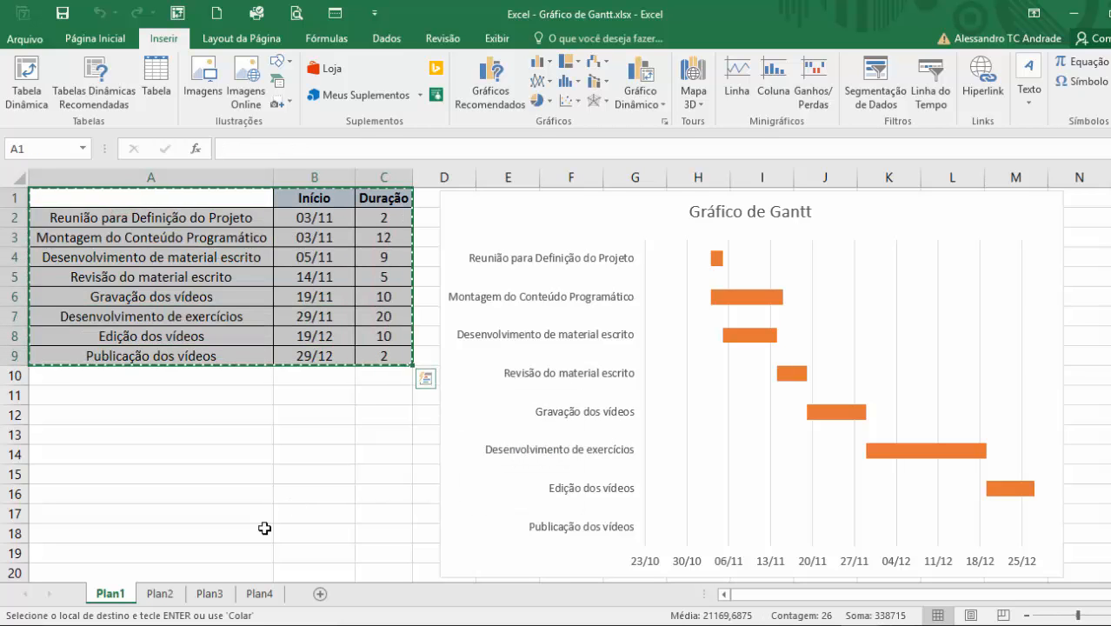
pyautogui.click(154, 593)
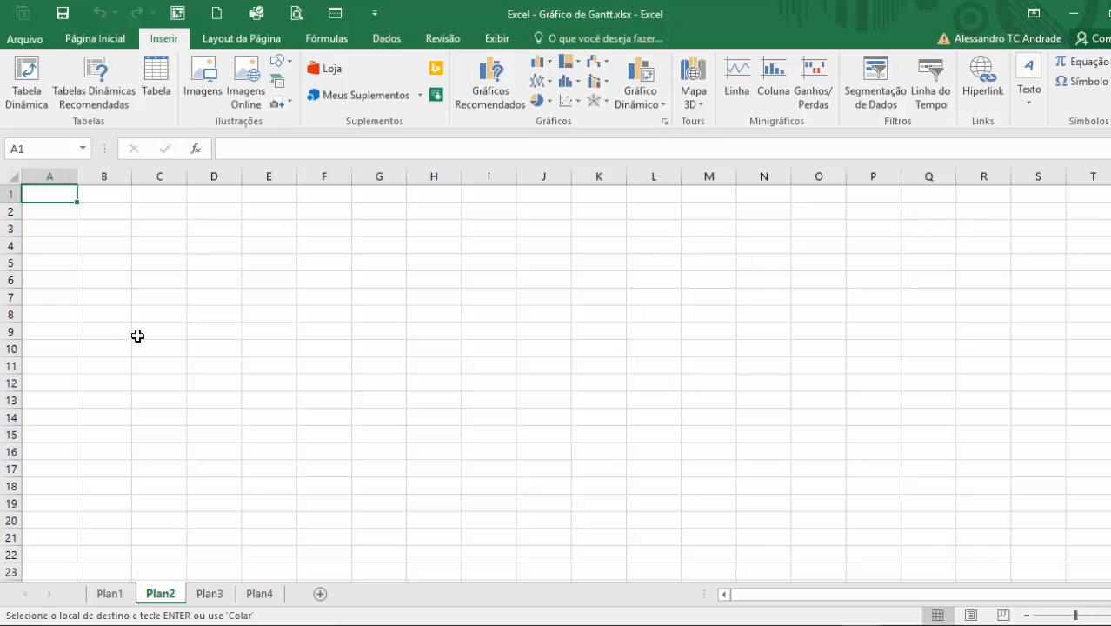
pyautogui.hotkey('ctrl', 'v')
pyautogui.scroll(4, 290, 329)
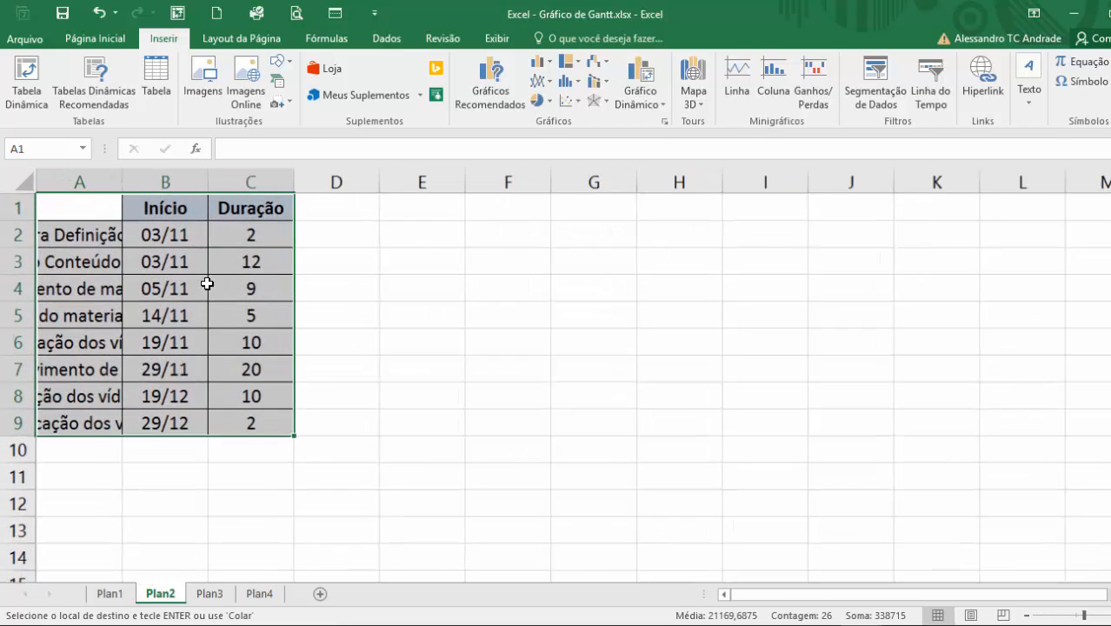
pyautogui.doubleClick(126, 182)
pyautogui.click(337, 261)
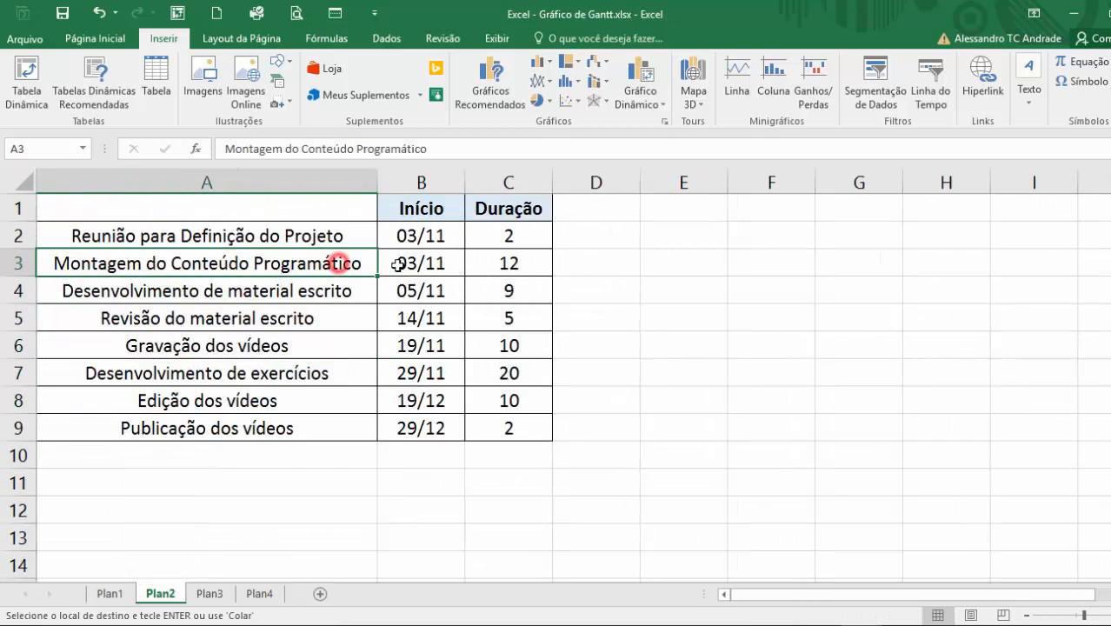
# - Examine the task names, start dates and durations in the table on Plan2, from "Reunião para Definição do Projeto" to "Publicação dos vídeos"
pyautogui.click(397, 262)
pyautogui.click(436, 220)
pyautogui.click(451, 269)
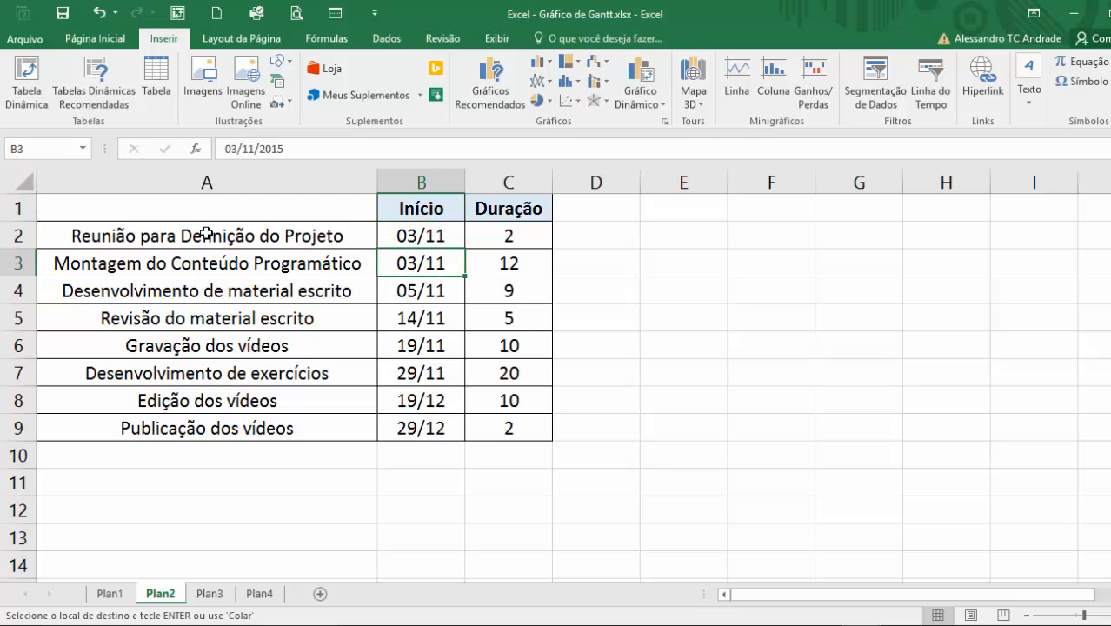
pyautogui.moveTo(209, 233); pyautogui.dragTo(218, 424)
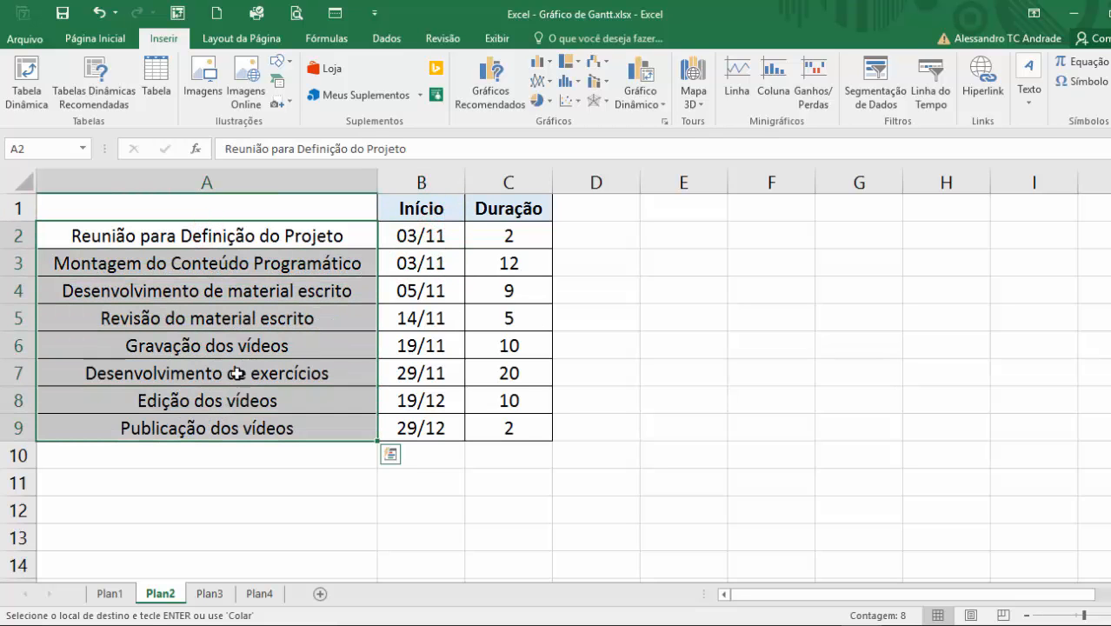
pyautogui.click(235, 346)
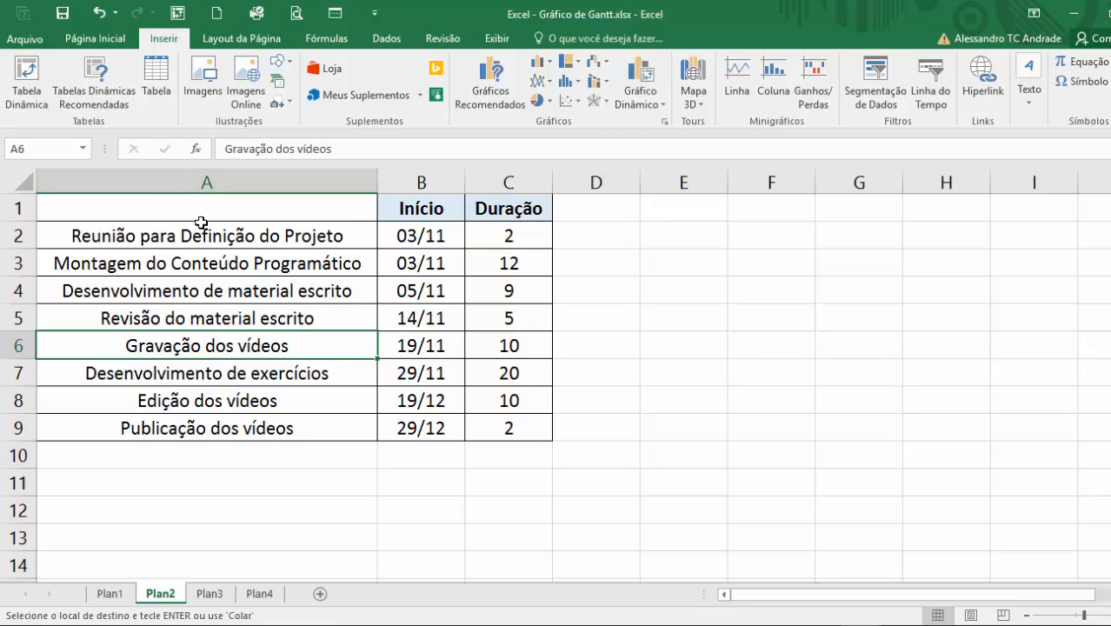
pyautogui.click(236, 233)
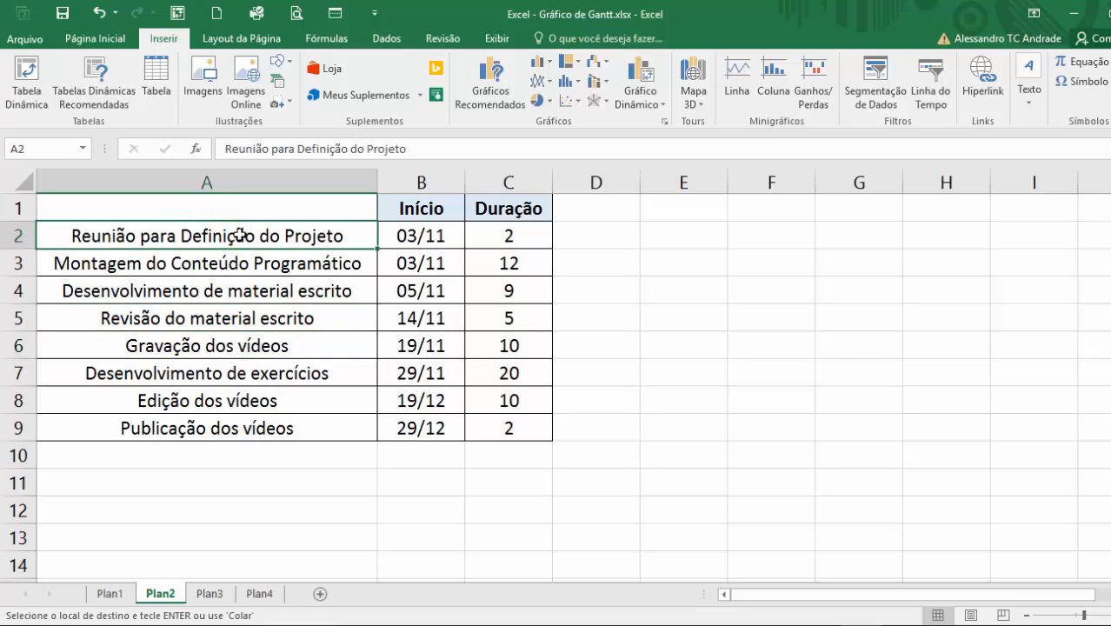
pyautogui.click(108, 267)
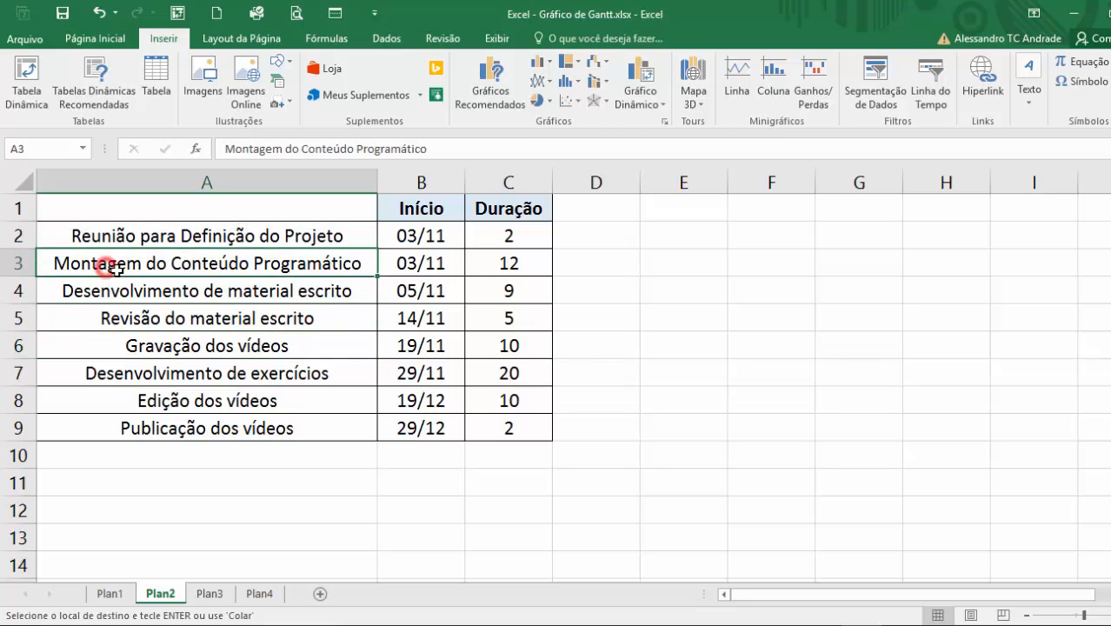
pyautogui.click(258, 262)
pyautogui.click(216, 287)
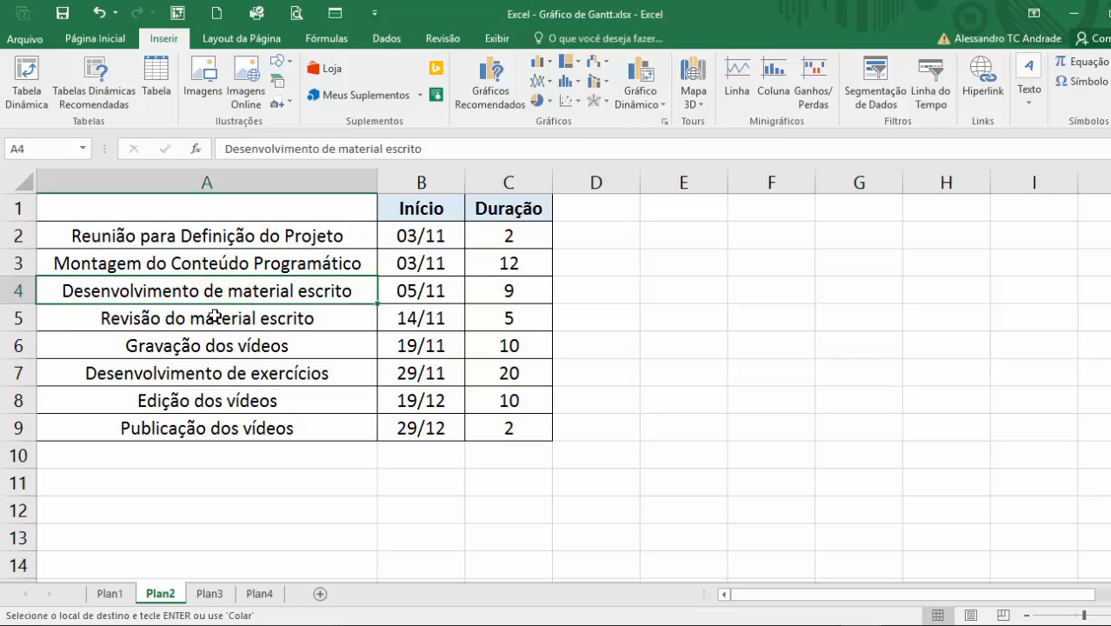
pyautogui.click(212, 317)
pyautogui.click(225, 346)
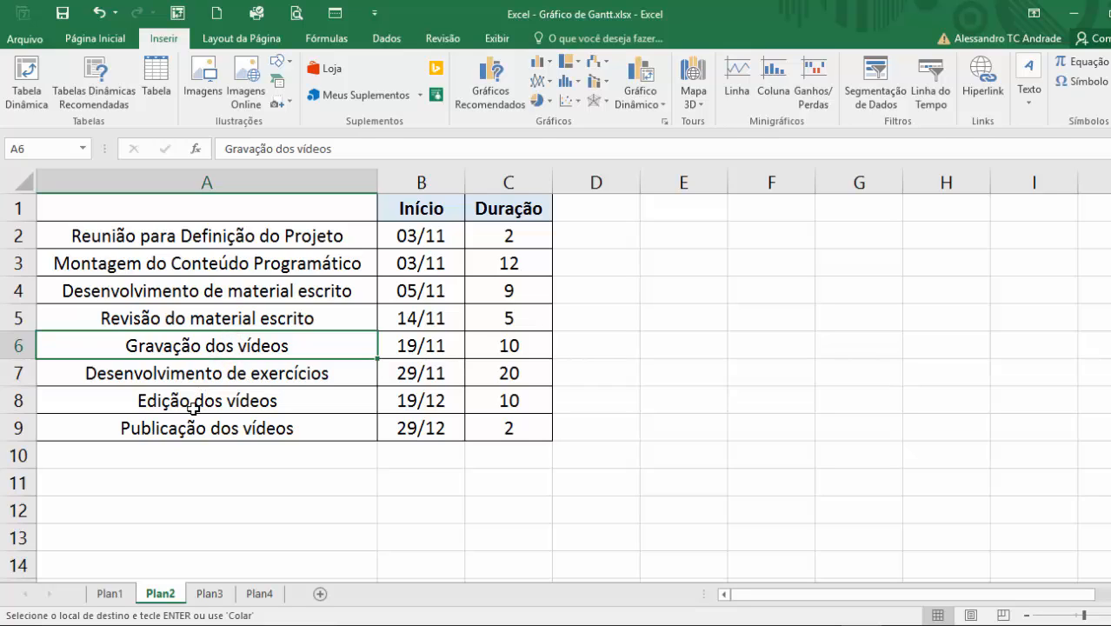
pyautogui.click(231, 397)
pyautogui.click(185, 429)
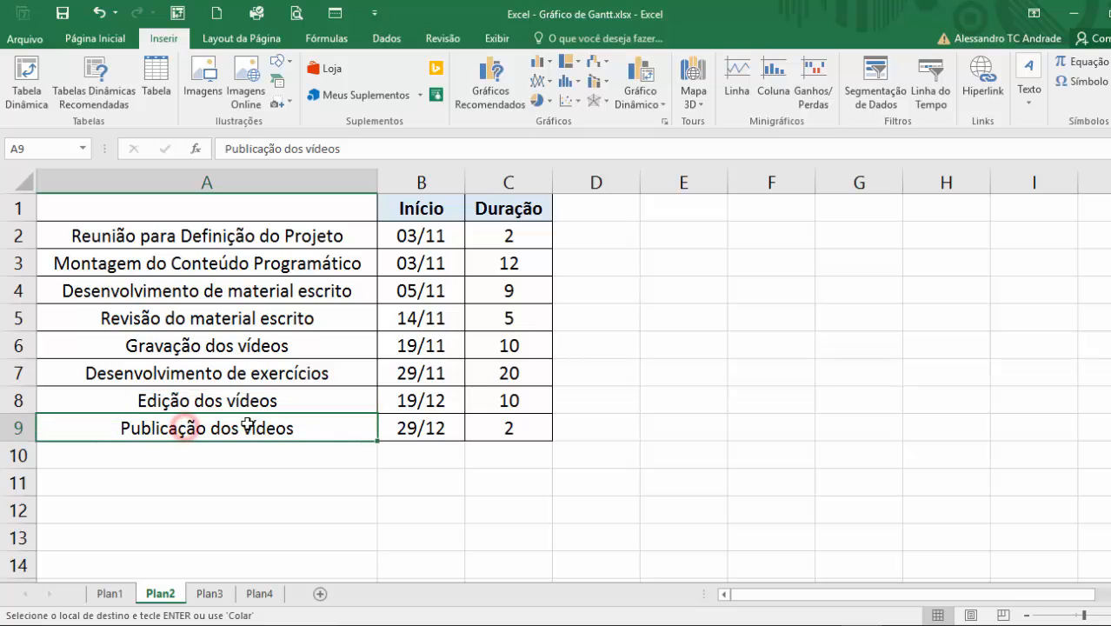
pyautogui.click(445, 232)
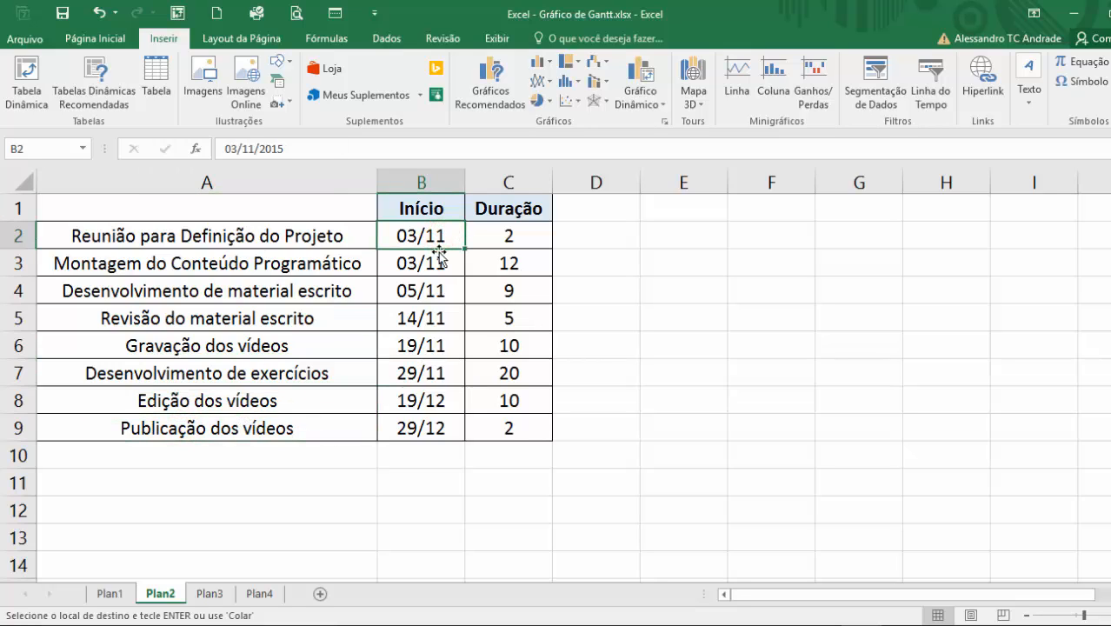
pyautogui.click(434, 269)
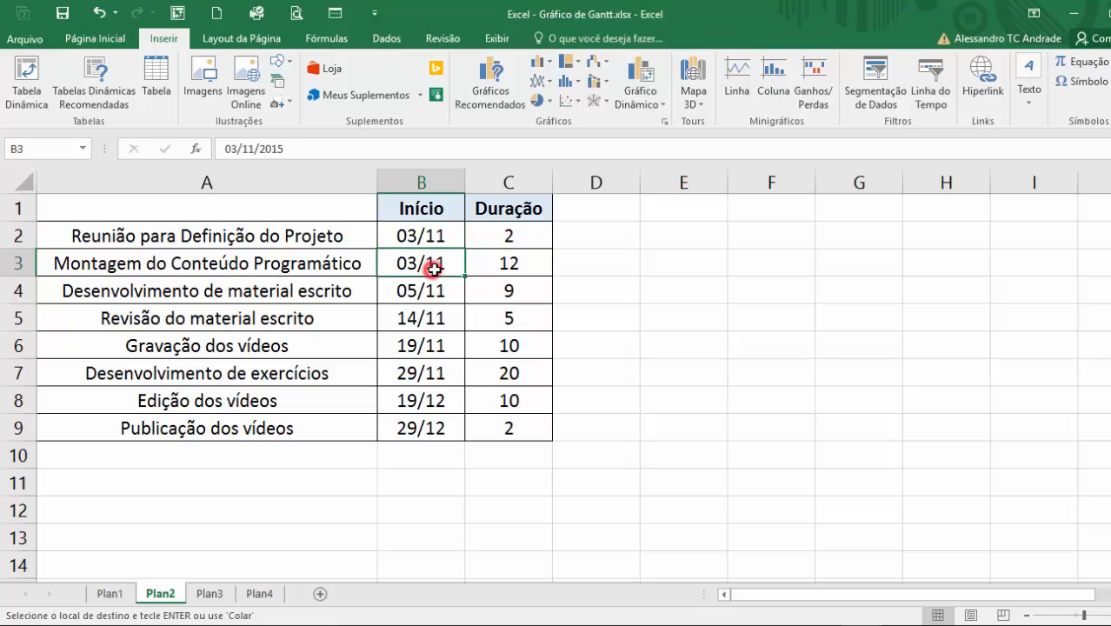
pyautogui.click(477, 236)
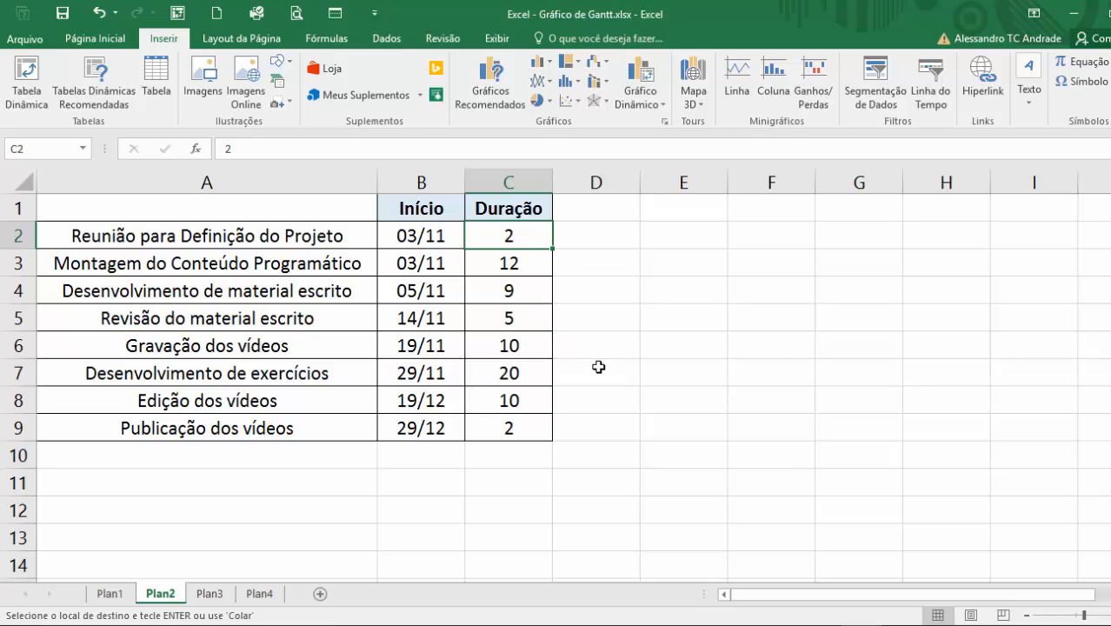
pyautogui.scroll(-2, 598, 367)
pyautogui.click(557, 354)
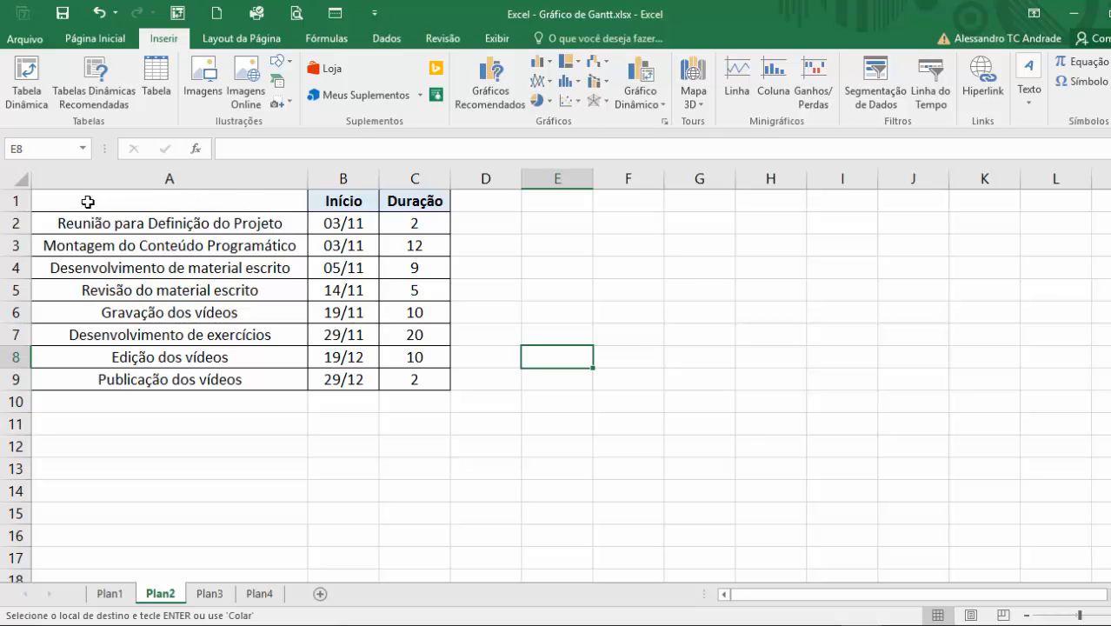
# - Insert a 2D stacked bar chart from A1:C9 and place it, slightly enlarged, beside the task table
pyautogui.moveTo(88, 201); pyautogui.dragTo(393, 373)
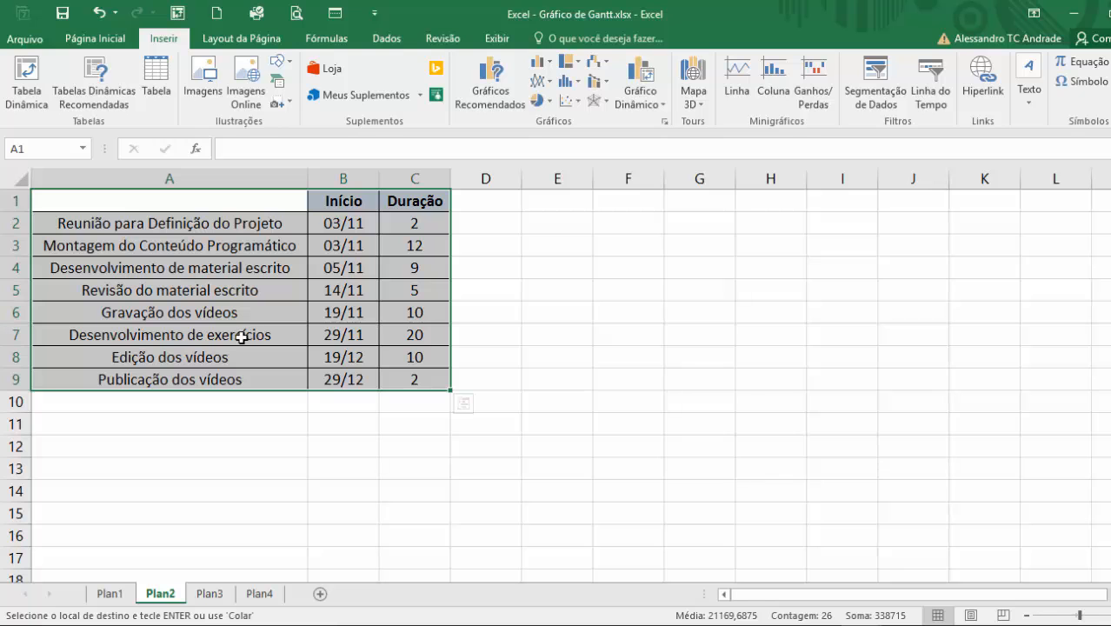
pyautogui.click(159, 36)
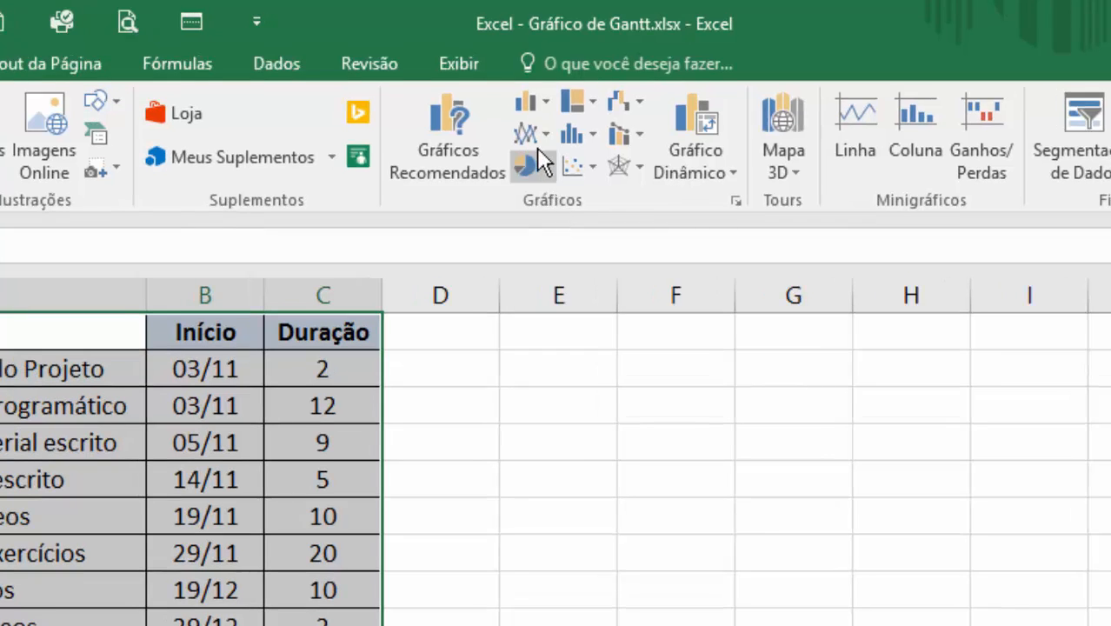
pyautogui.click(583, 101)
pyautogui.click(538, 112)
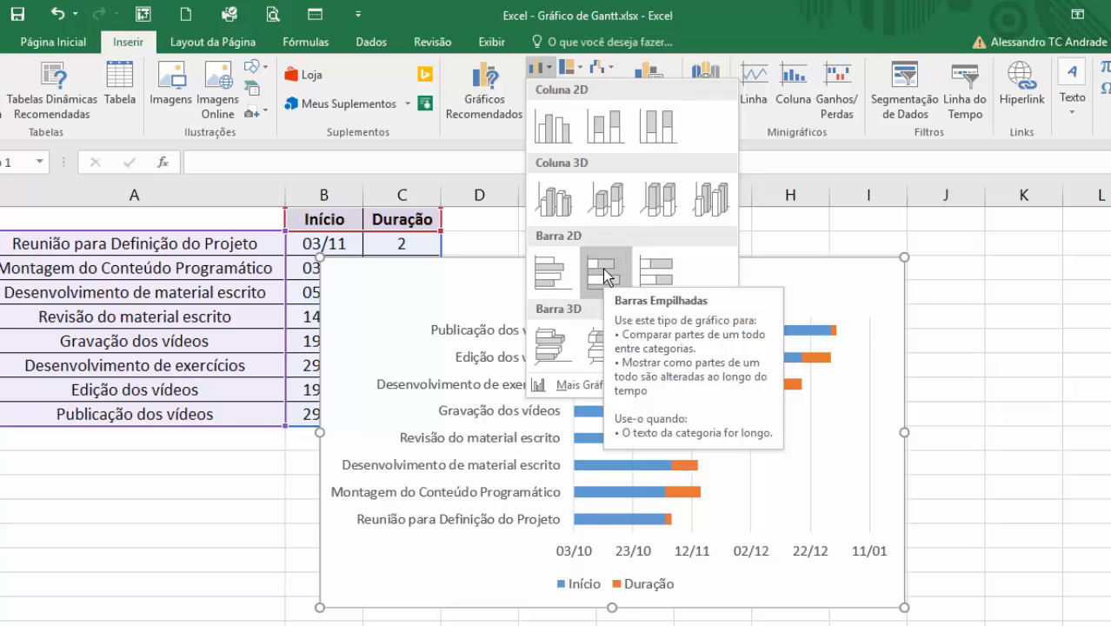
pyautogui.click(606, 277)
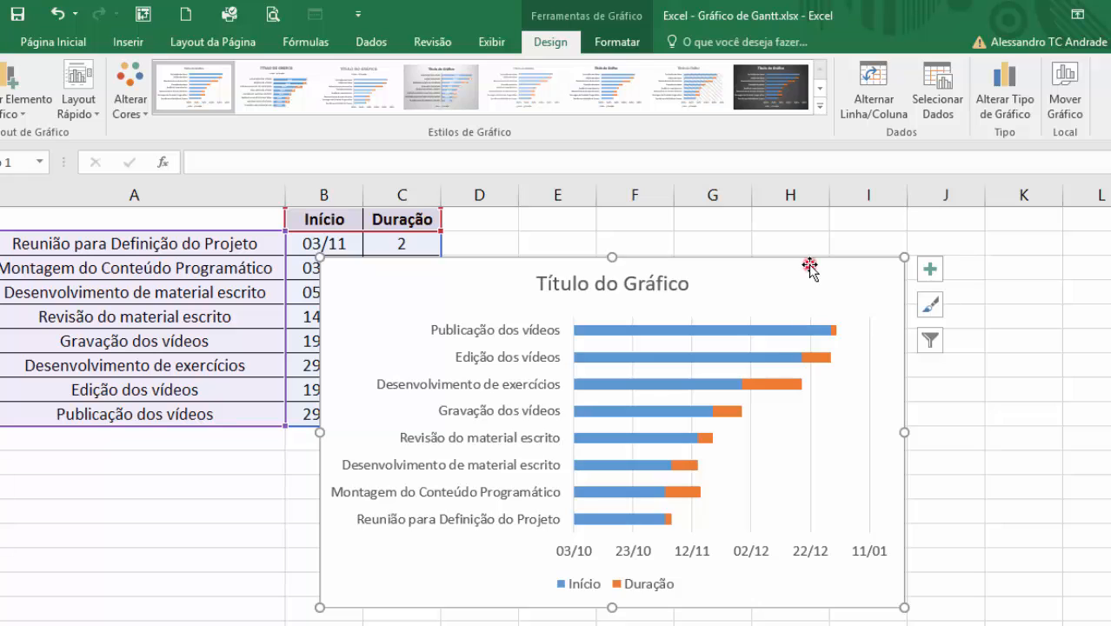
pyautogui.moveTo(808, 266); pyautogui.dragTo(942, 238)
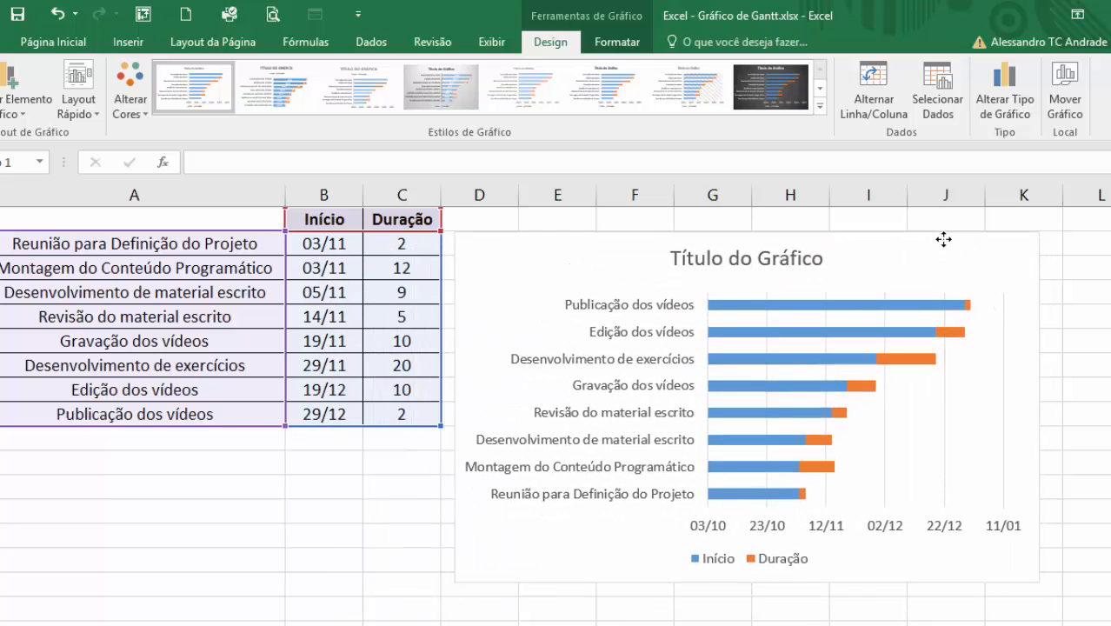
pyautogui.moveTo(1037, 582); pyautogui.dragTo(1104, 617)
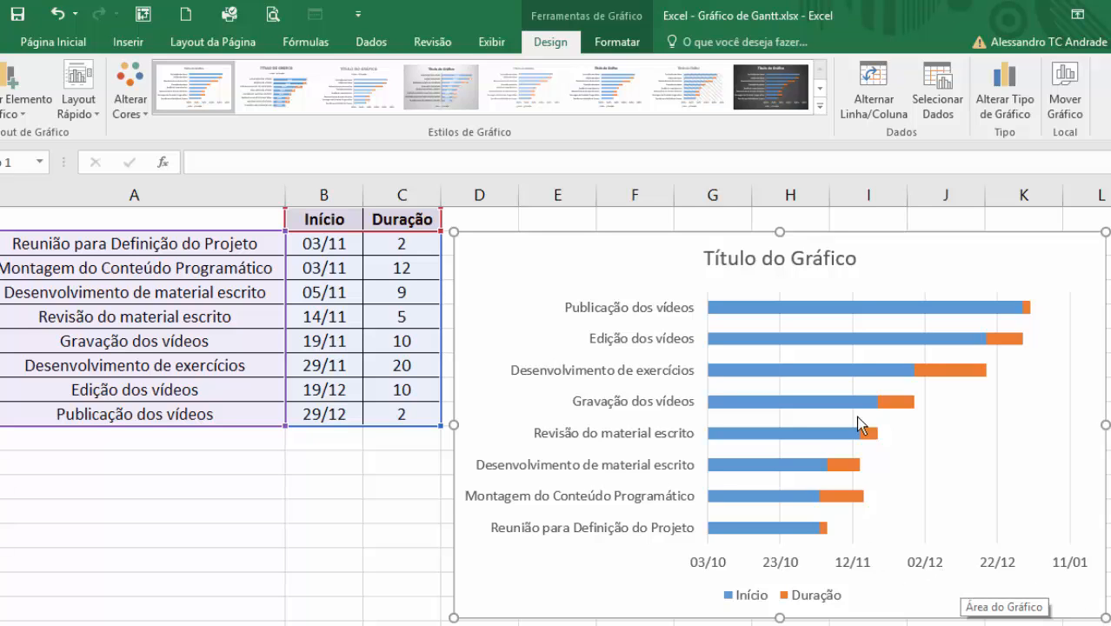
# - Replace the chart title with "Desenvolvimento de aulas"
pyautogui.click(821, 260)
pyautogui.click(824, 259)
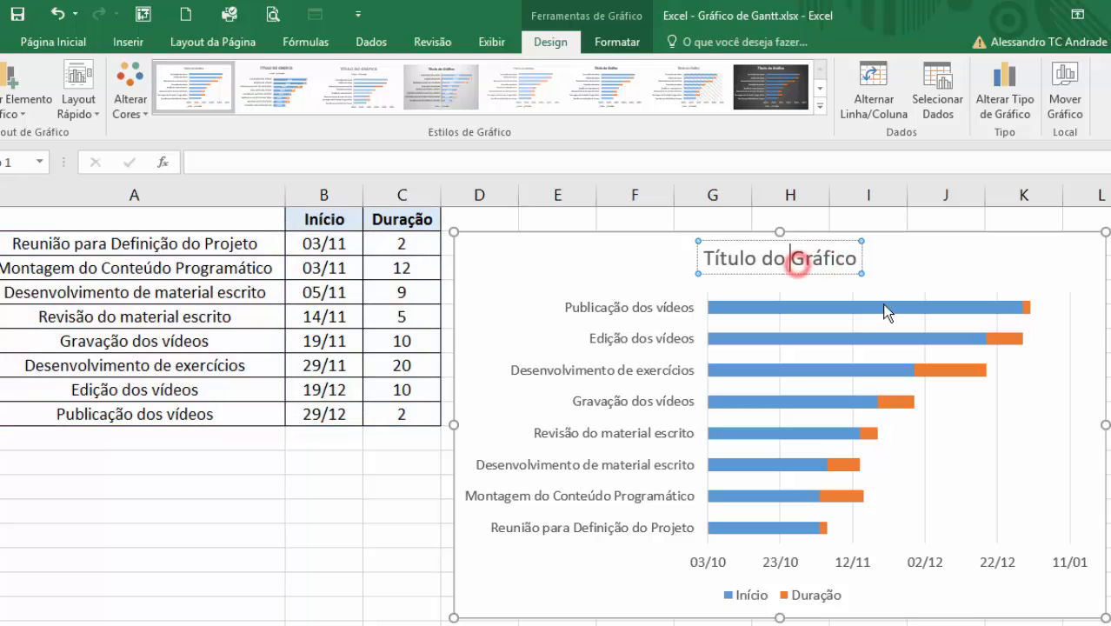
pyautogui.hotkey('ctrl', 'a')
pyautogui.write('Desen')
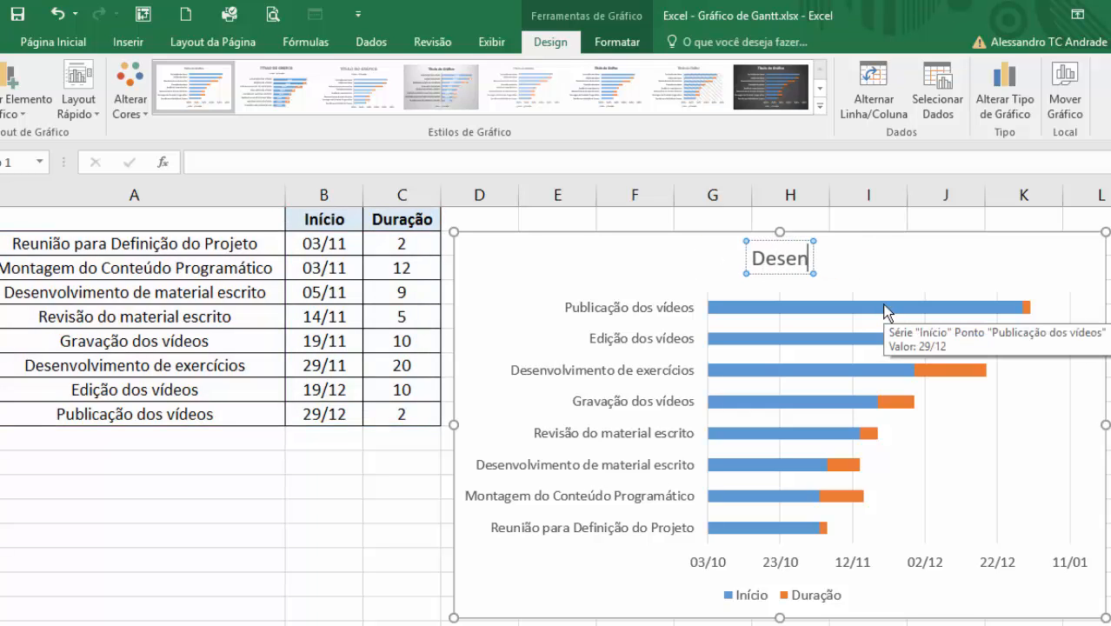
pyautogui.write('volvimento de aulas')
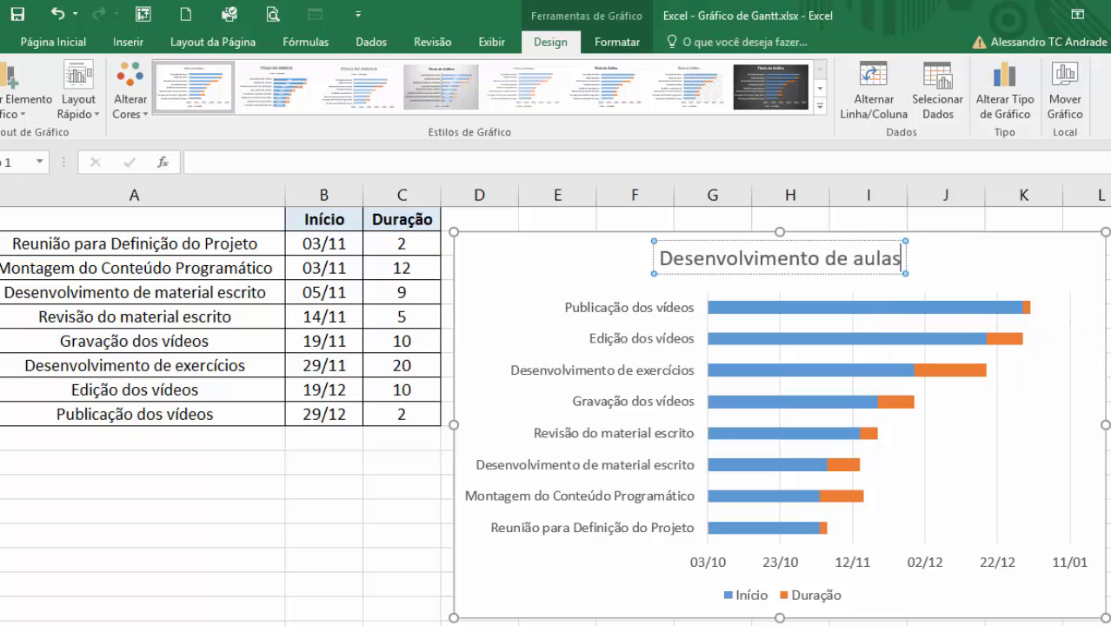
pyautogui.click(1108, 292)
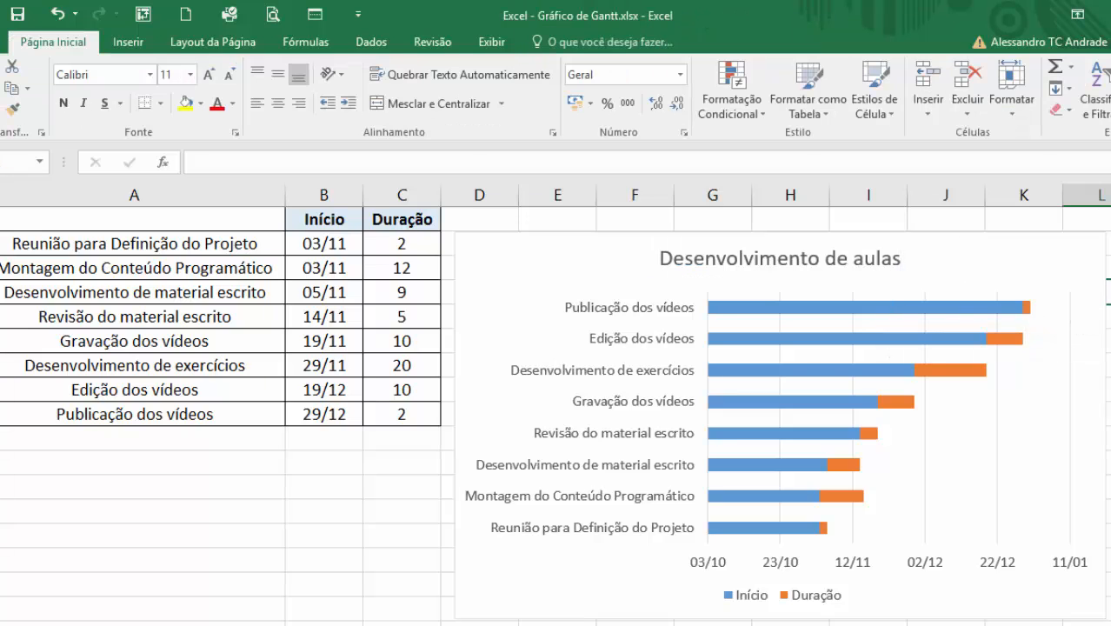
# - Format the chart's vertical category axis with categories in reverse order and the horizontal axis crossing at the maximum category
pyautogui.click(141, 417)
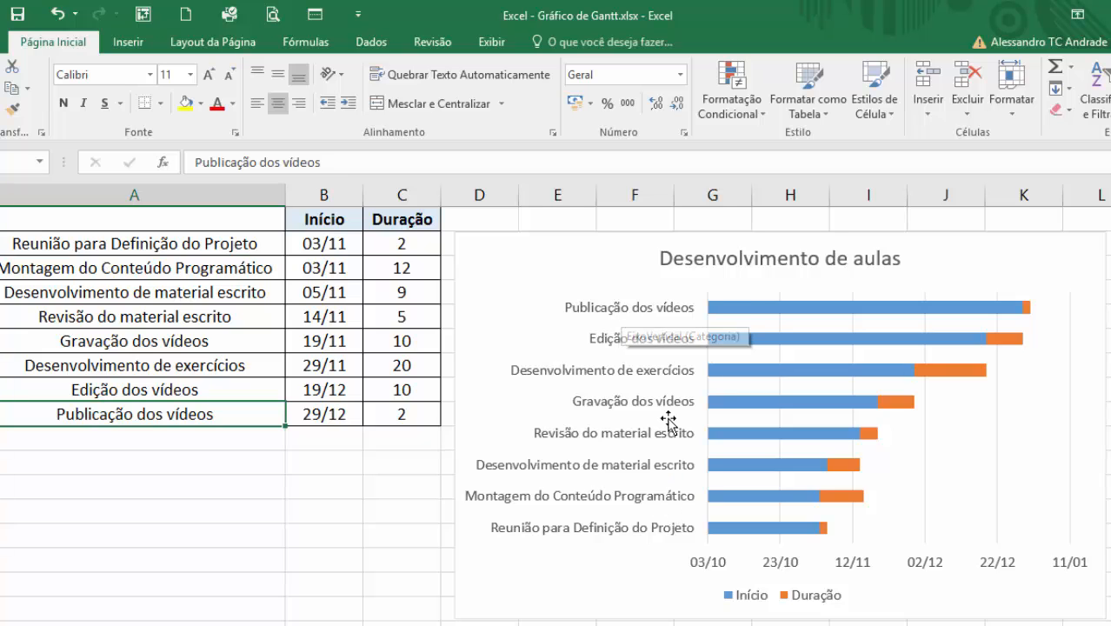
pyautogui.click(660, 339)
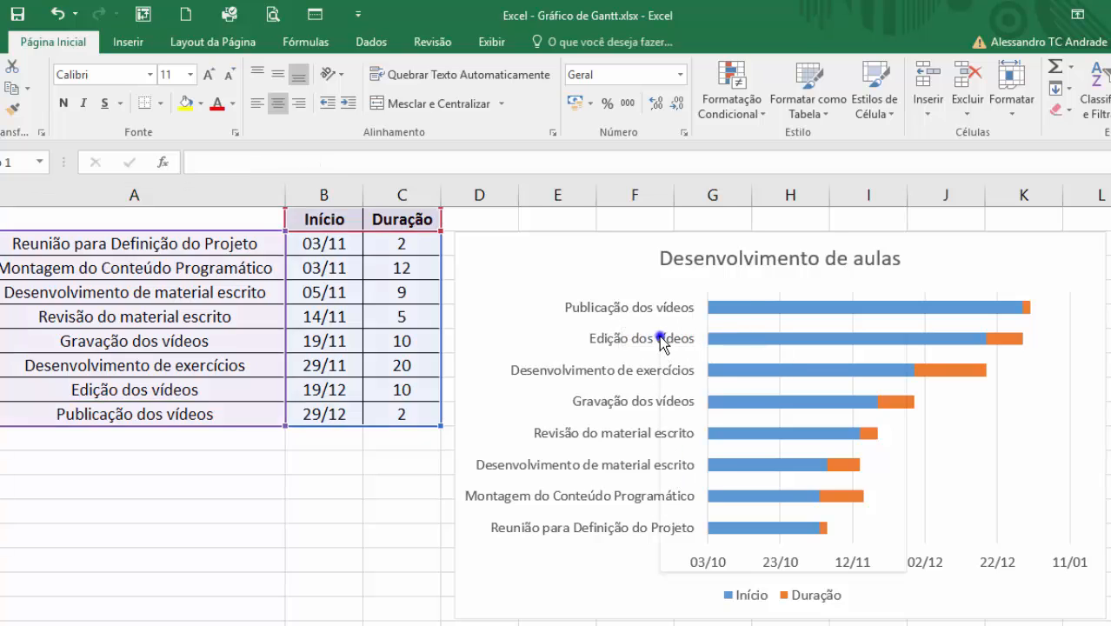
pyautogui.rightClick(661, 339)
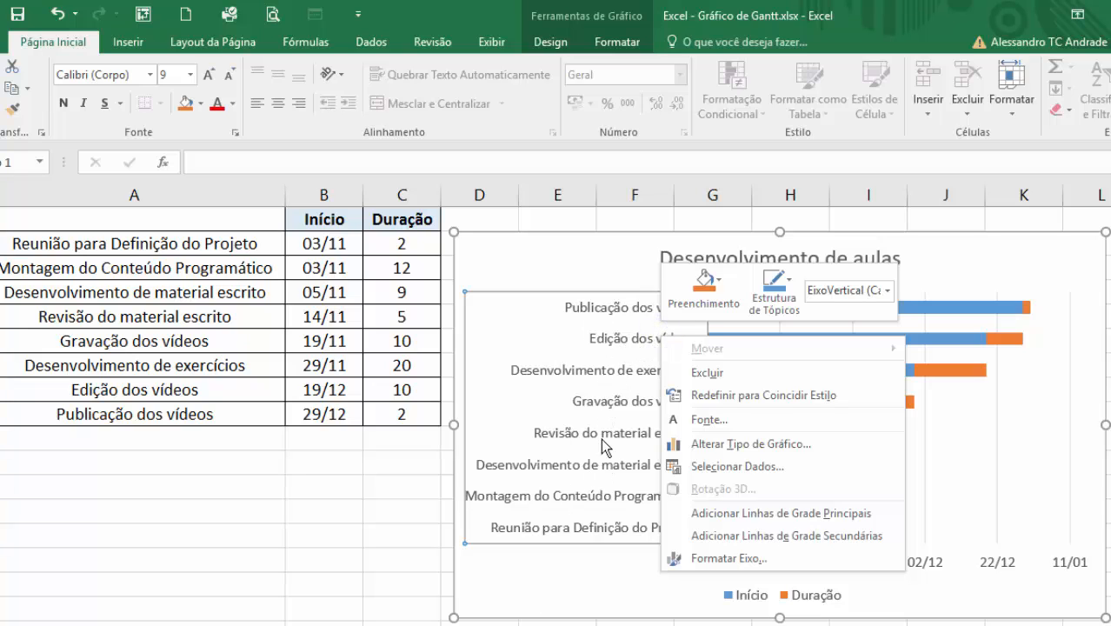
pyautogui.click(722, 558)
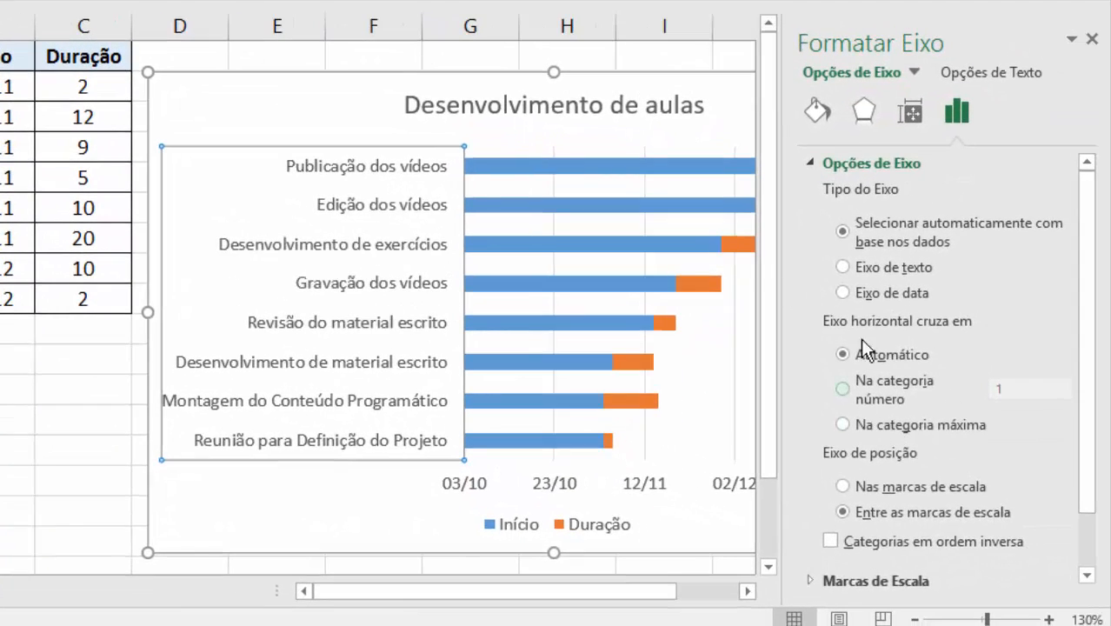
pyautogui.click(842, 424)
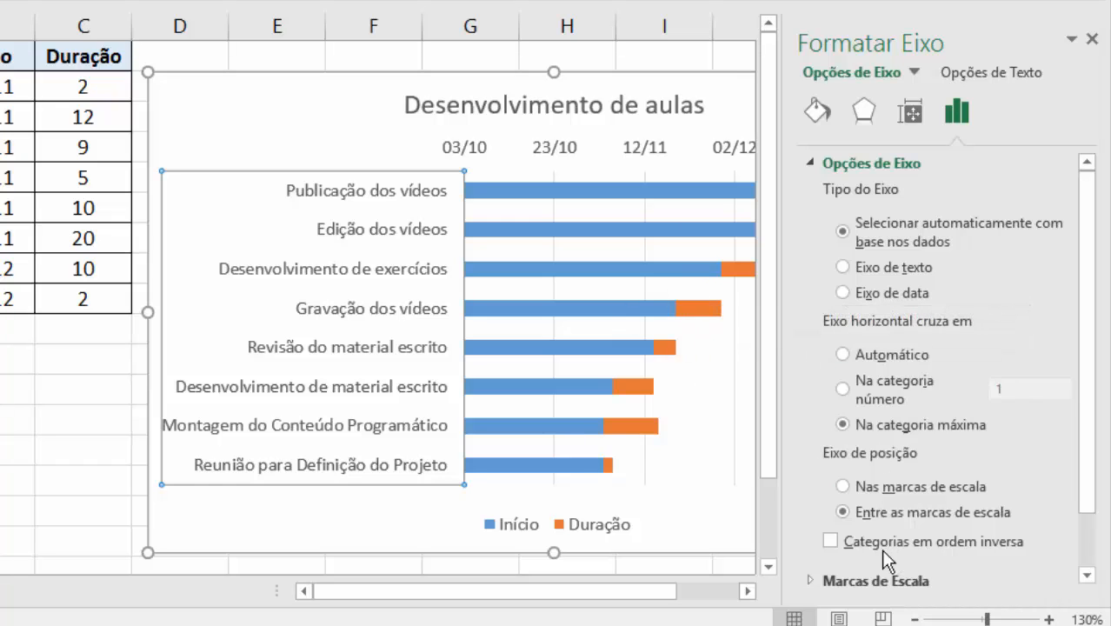
pyautogui.click(831, 540)
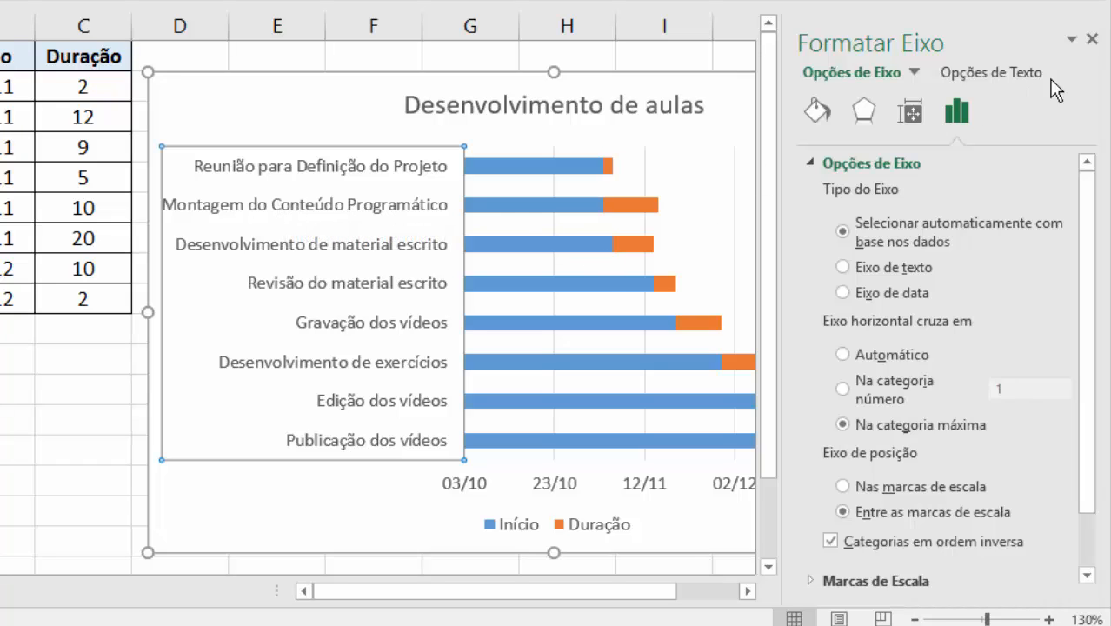
pyautogui.click(1091, 39)
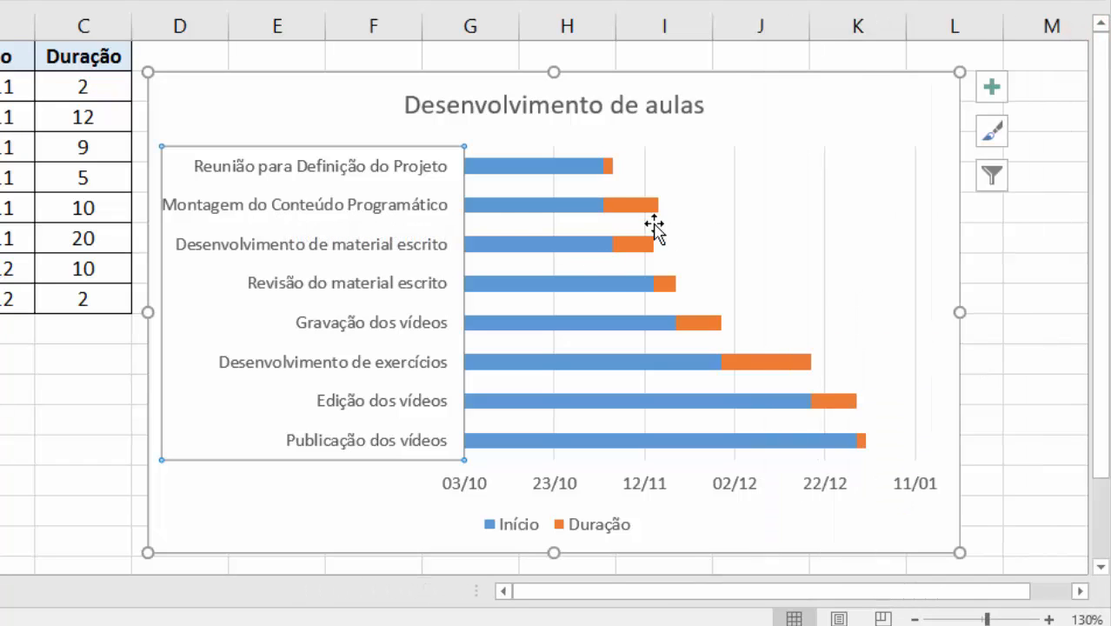
# - Examine the chart's Início series against the start dates and durations in the task table
pyautogui.click(492, 165)
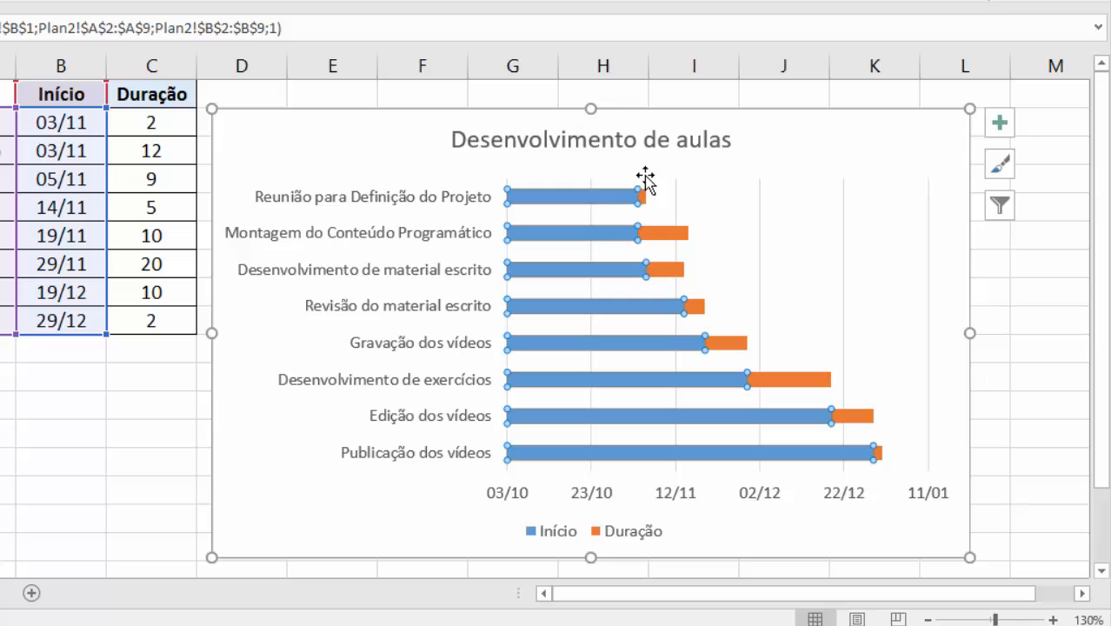
pyautogui.moveTo(162, 122); pyautogui.dragTo(177, 308)
pyautogui.click(80, 179)
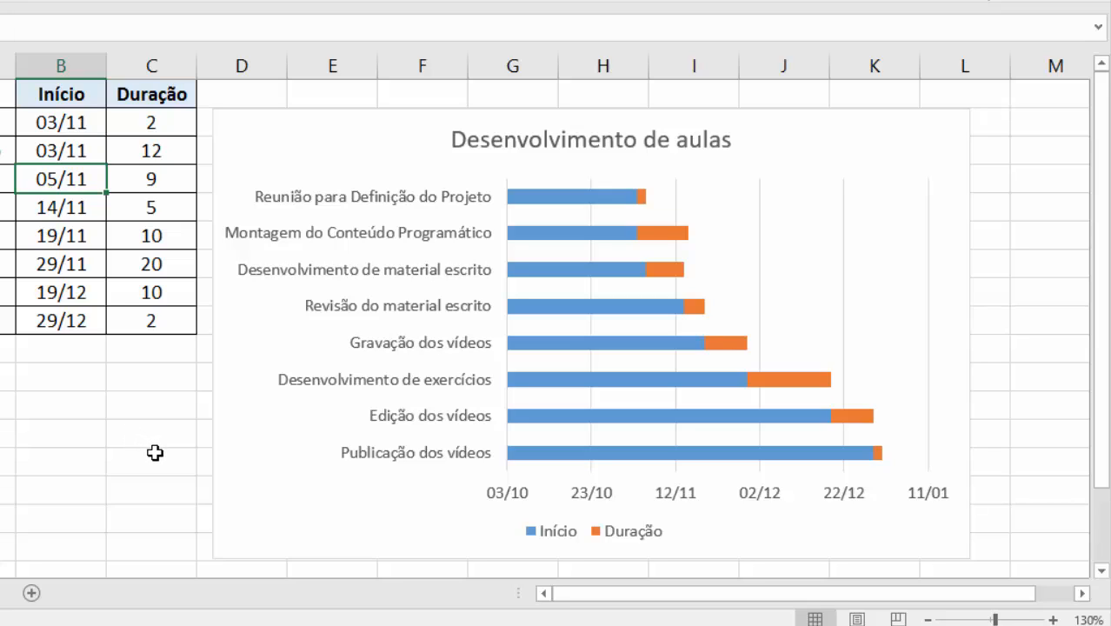
pyautogui.click(49, 129)
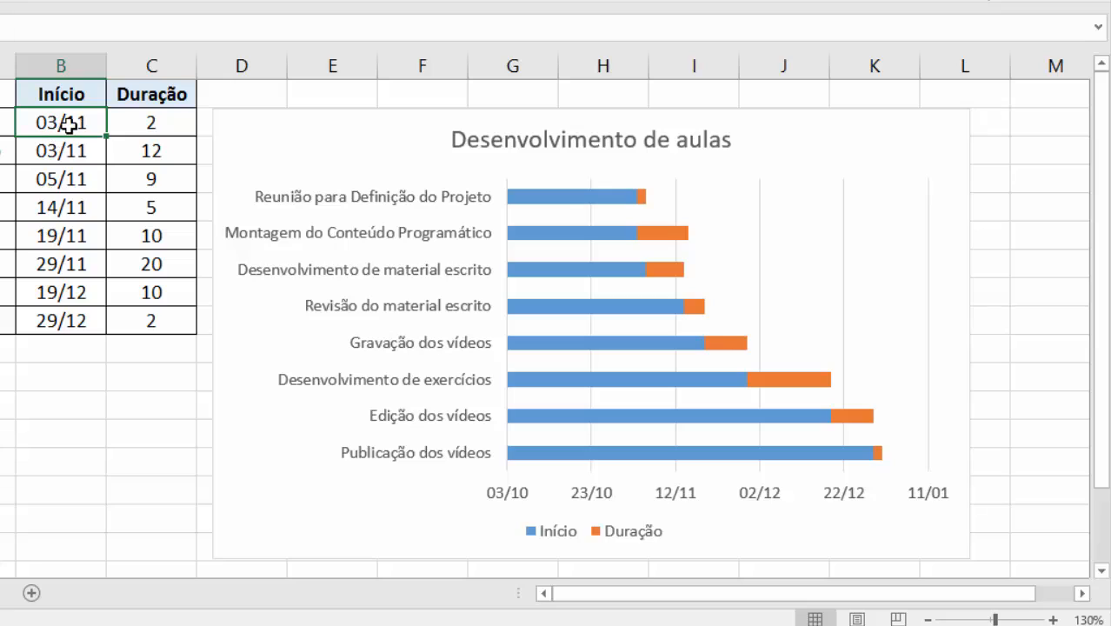
# - Enter 5 in cell A12 below the task table and reselect that cell
pyautogui.click(5, 405)
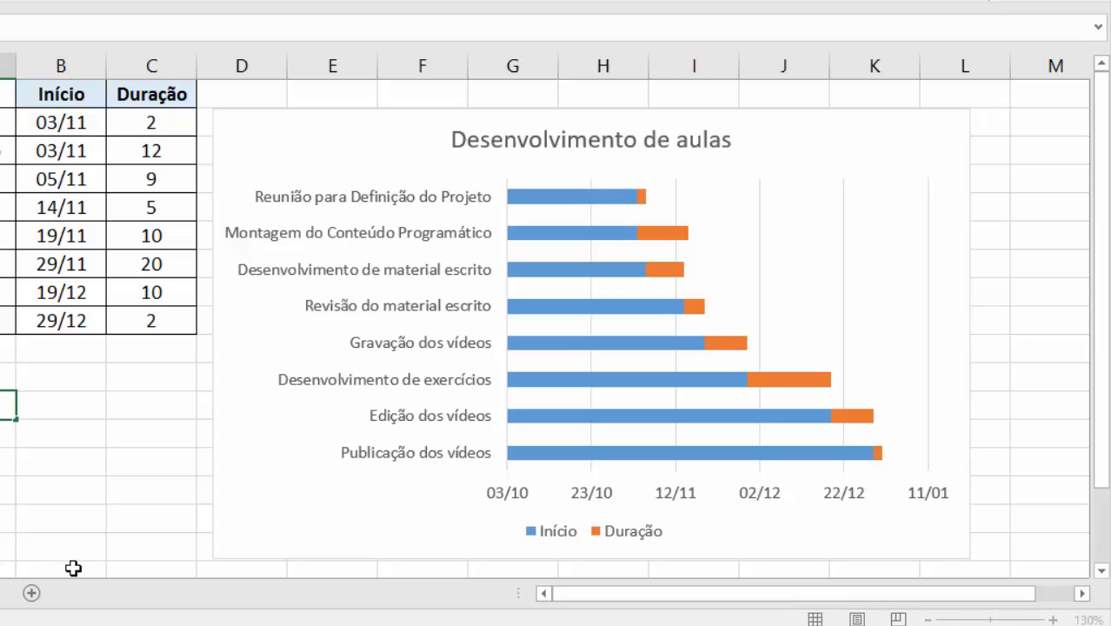
pyautogui.write('5')
pyautogui.press('Return')
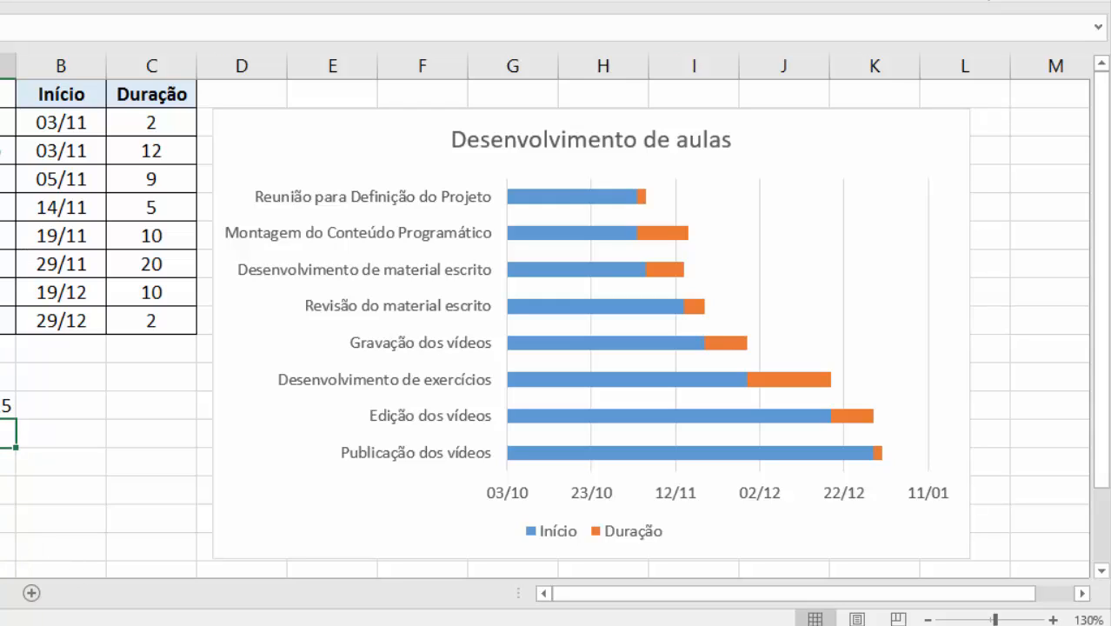
pyautogui.press('Up')
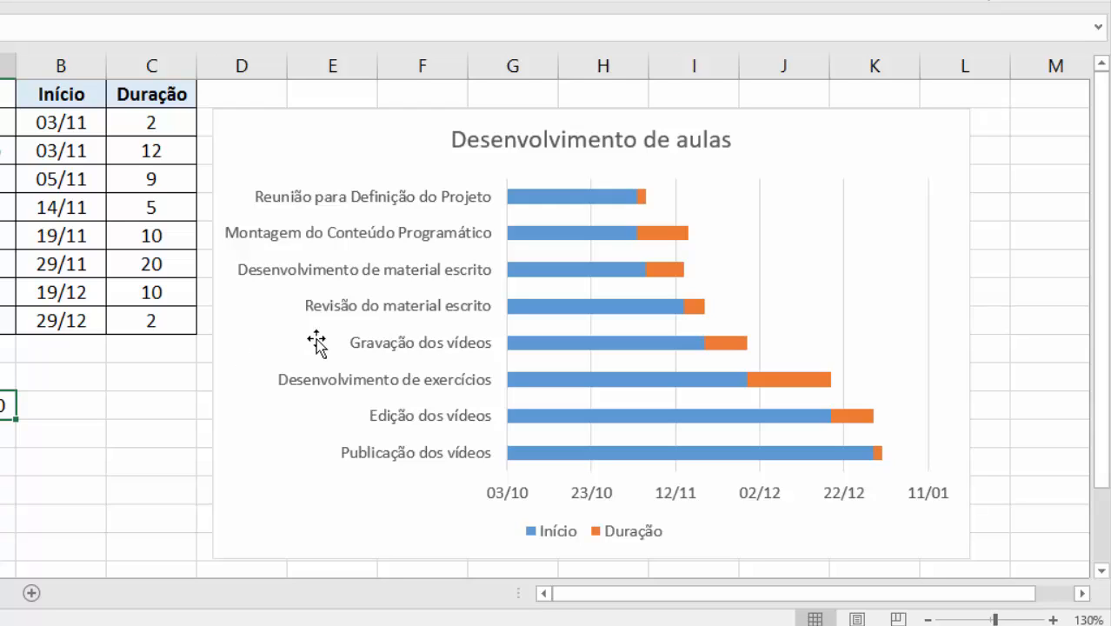
# - Examine the Início and Duração bars in the chart and the table ranges they plot
pyautogui.moveTo(593, 208)
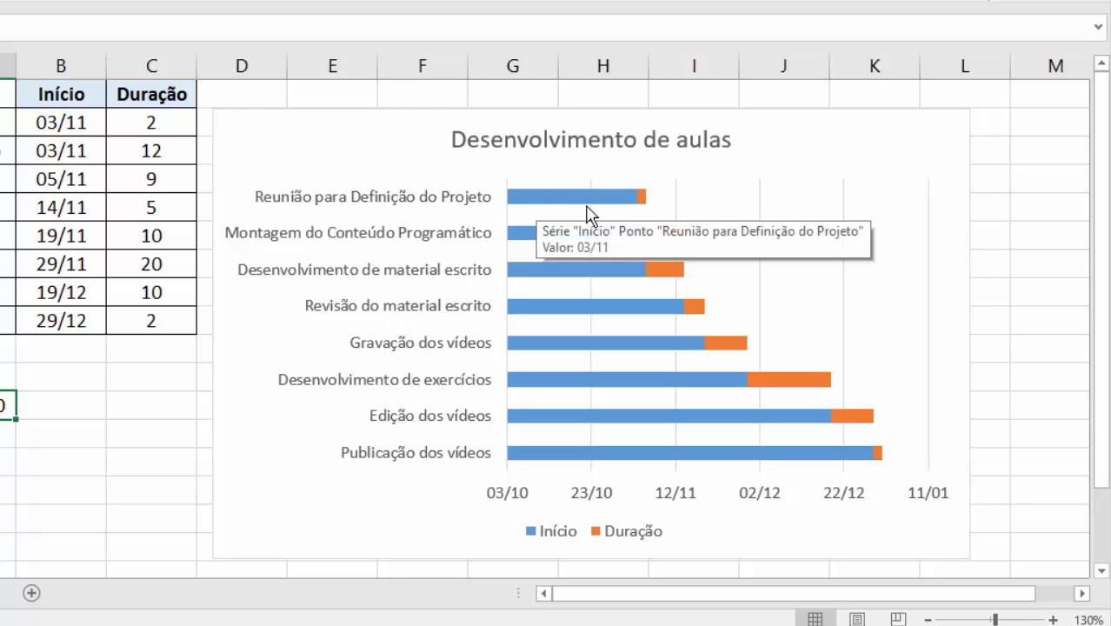
pyautogui.click(641, 198)
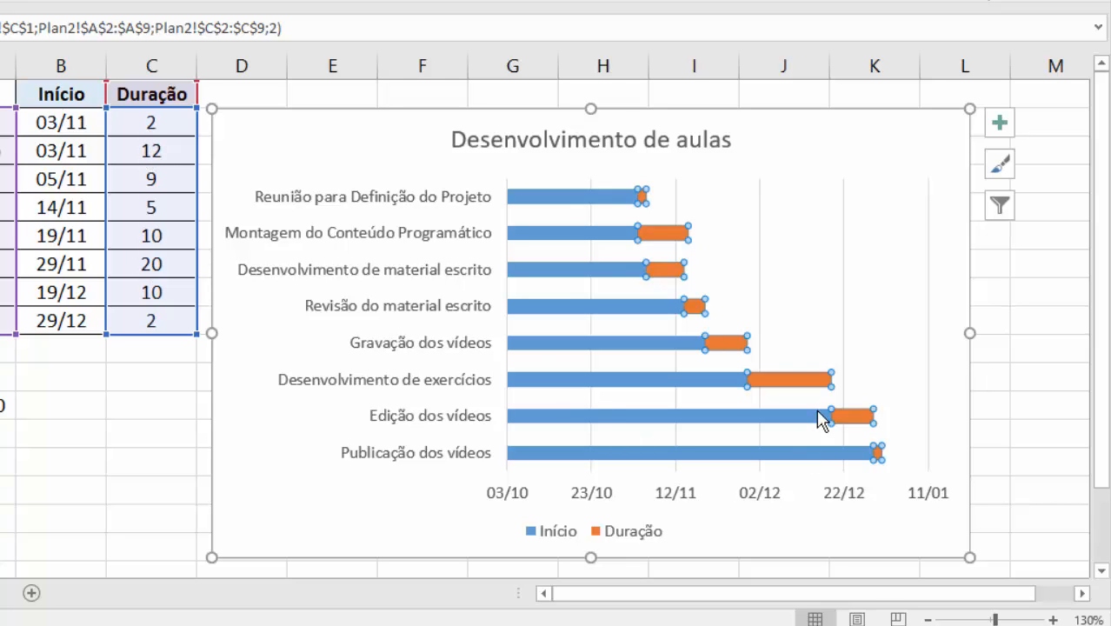
pyautogui.click(563, 198)
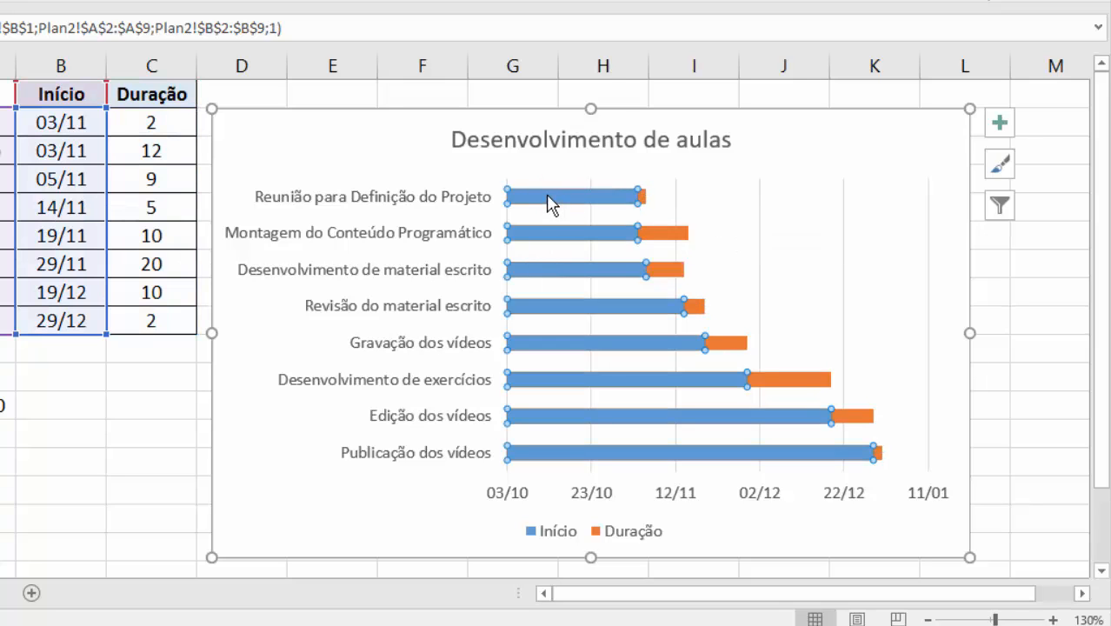
# - Format the Início data series with no fill and no border line
pyautogui.rightClick(549, 204)
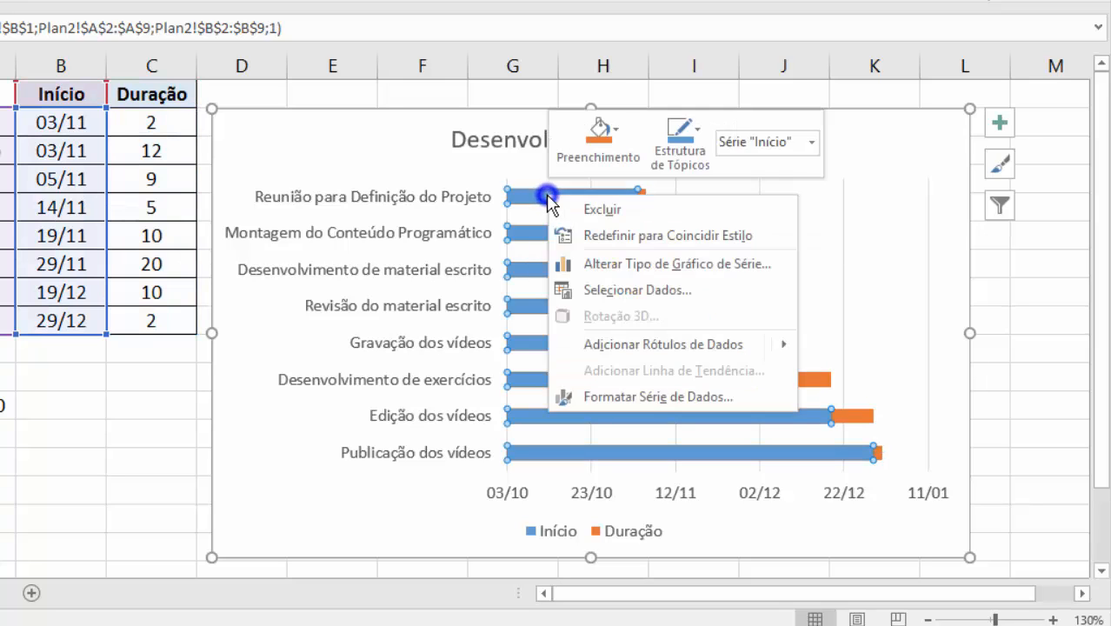
pyautogui.click(652, 398)
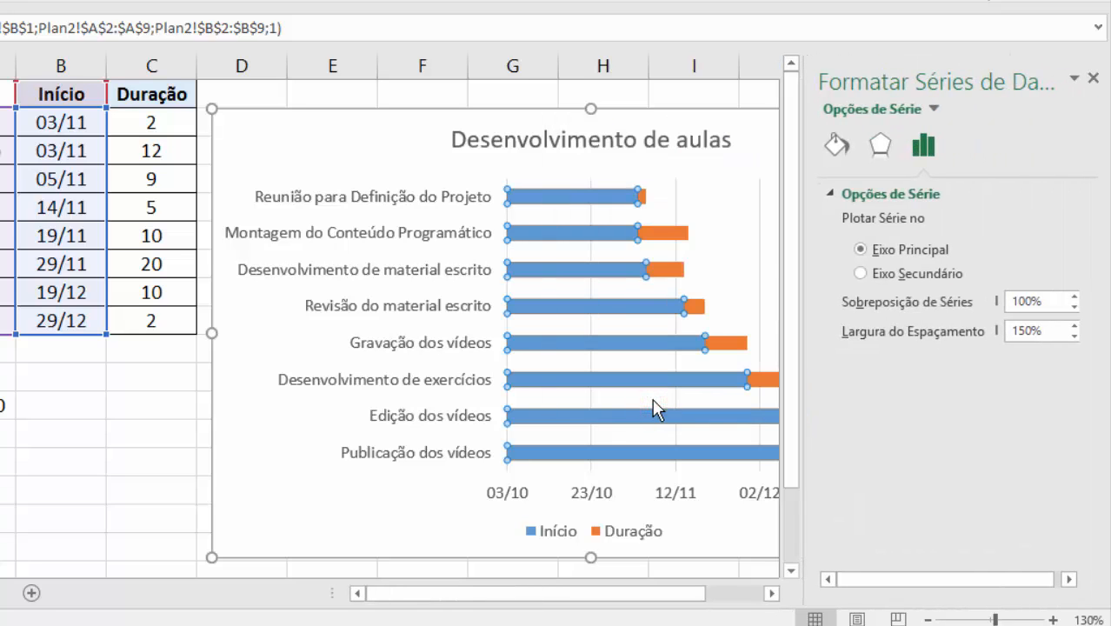
pyautogui.click(847, 153)
pyautogui.click(830, 196)
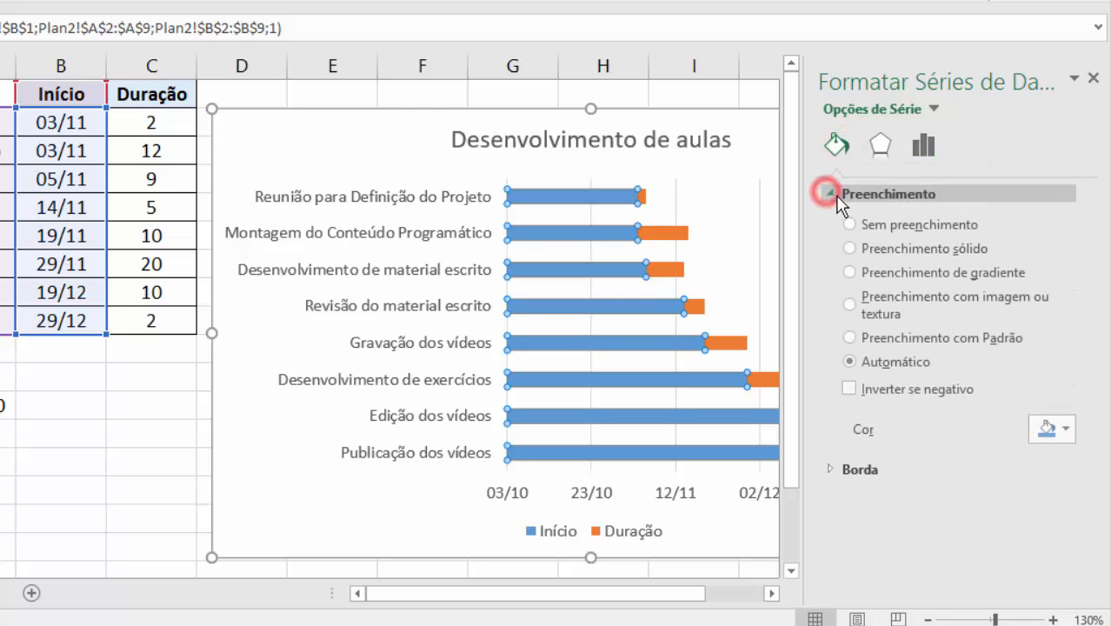
pyautogui.click(850, 225)
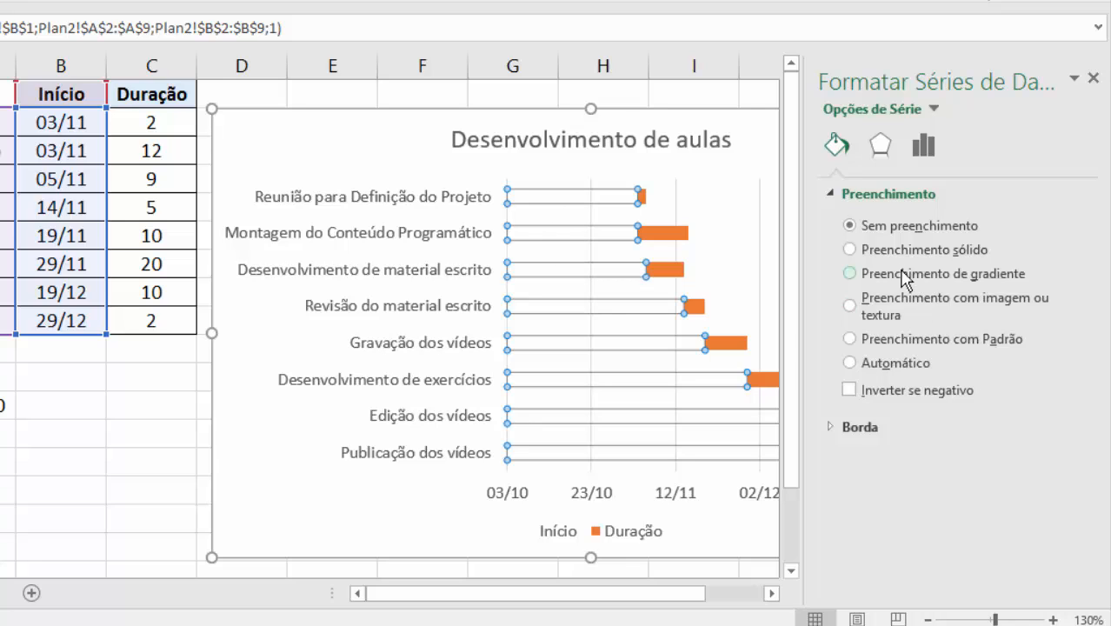
pyautogui.click(830, 427)
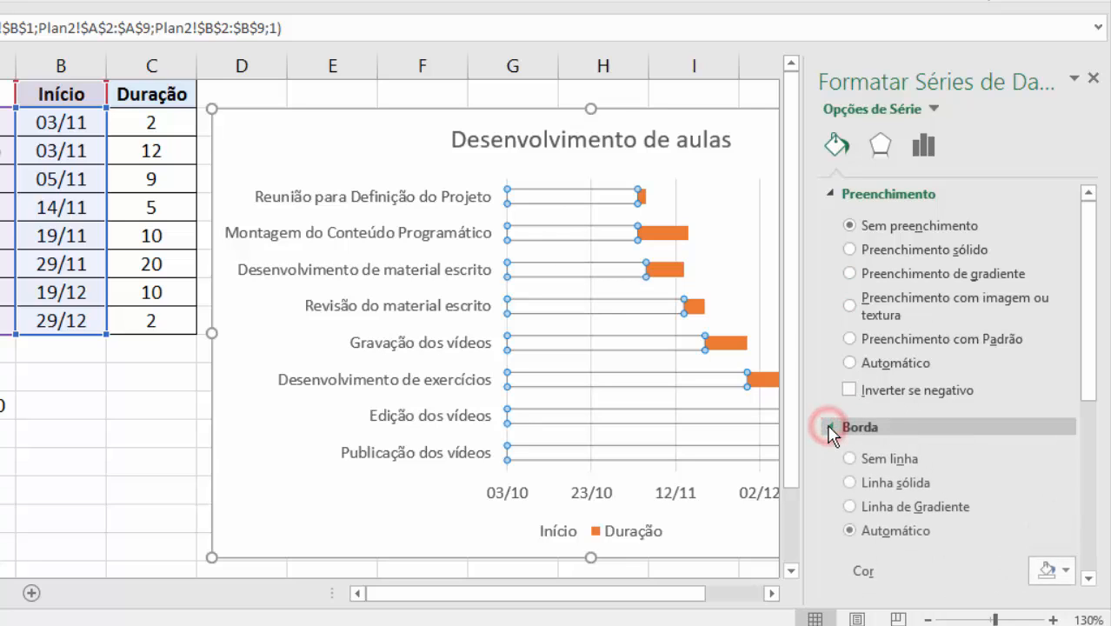
pyautogui.click(850, 458)
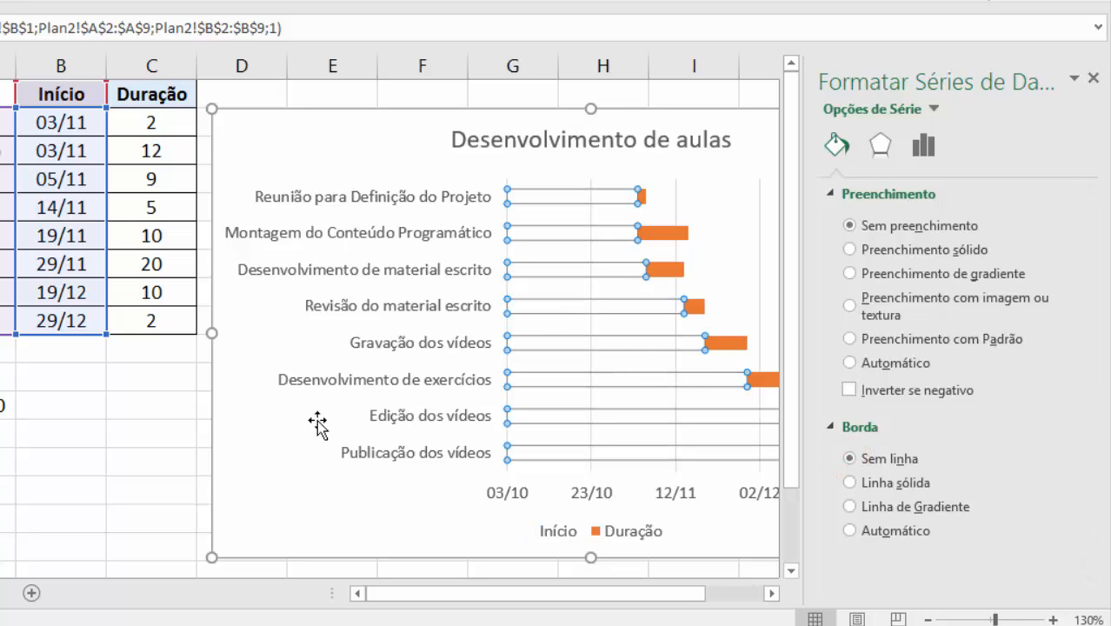
# - Deselect the chart and review the Duração bars along the date axis through "Publicação dos vídeos"
pyautogui.click(157, 453)
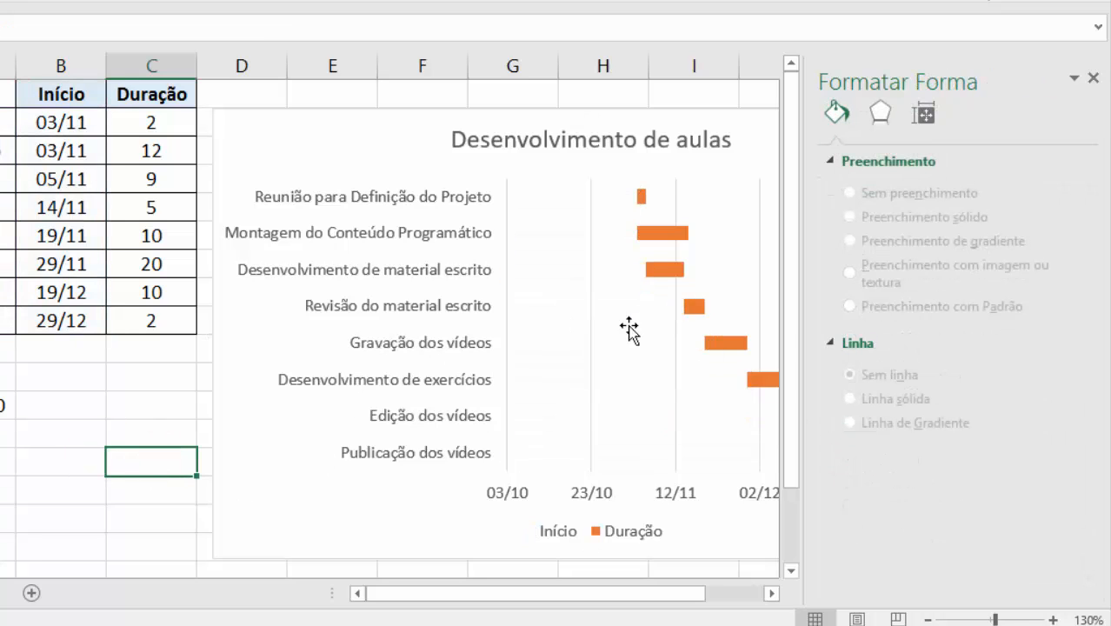
pyautogui.click(779, 596)
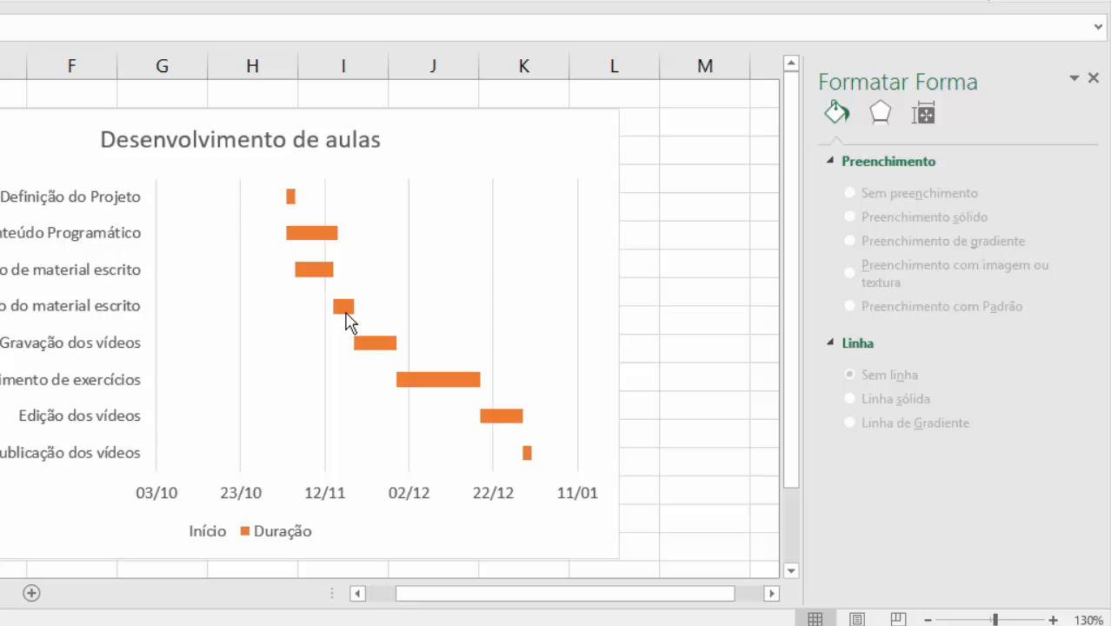
pyautogui.moveTo(528, 458)
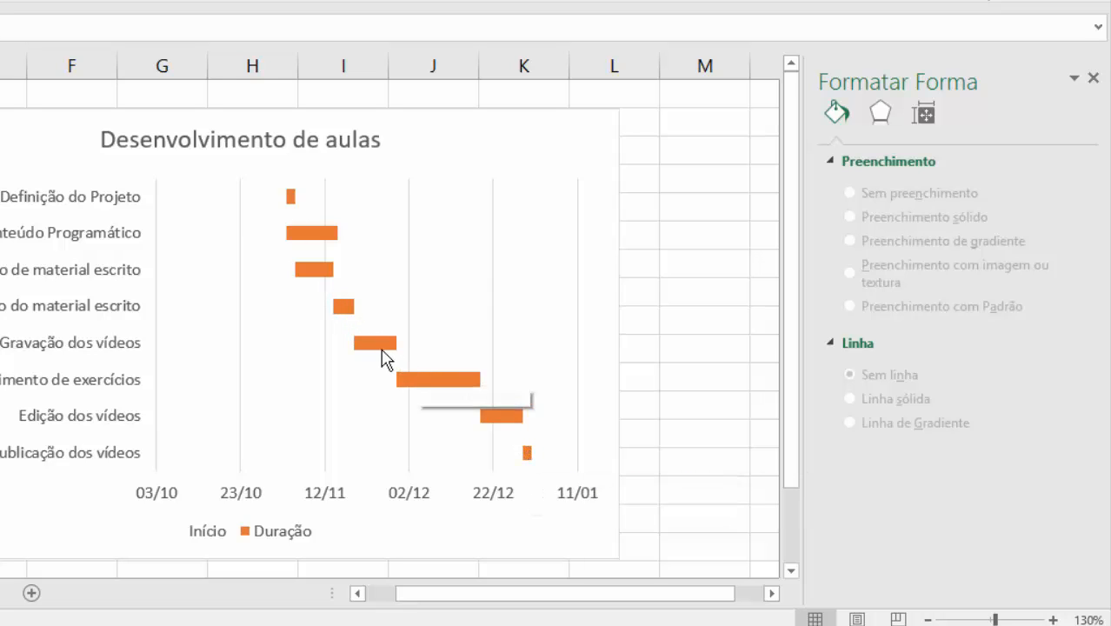
# - Review the format options of the hidden Início series, the chart area and the date axis
pyautogui.moveTo(383, 352)
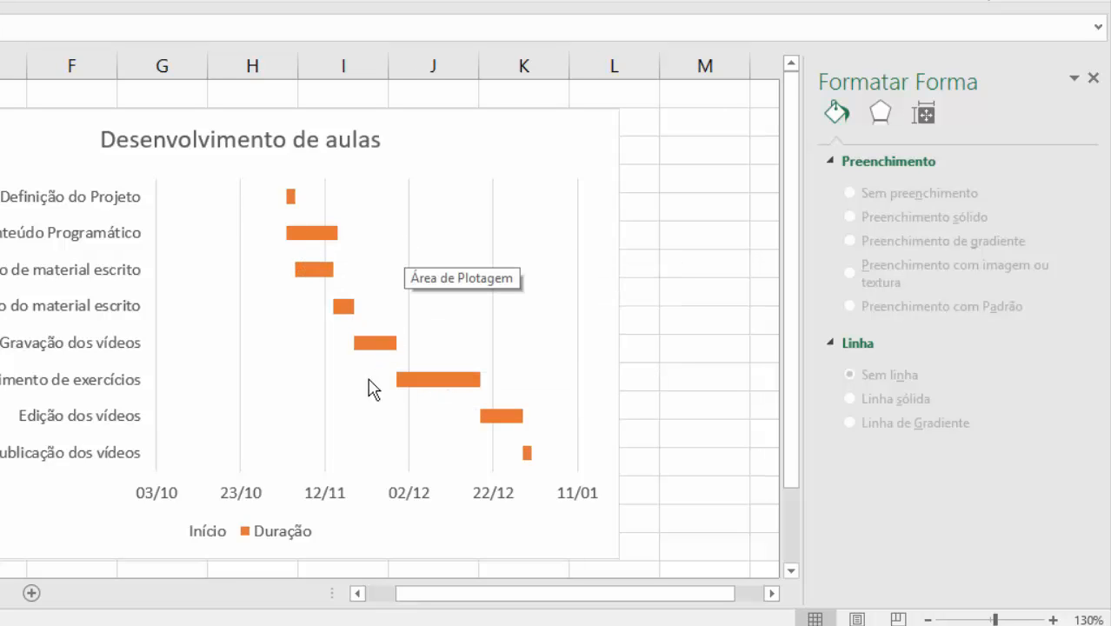
pyautogui.rightClick(241, 231)
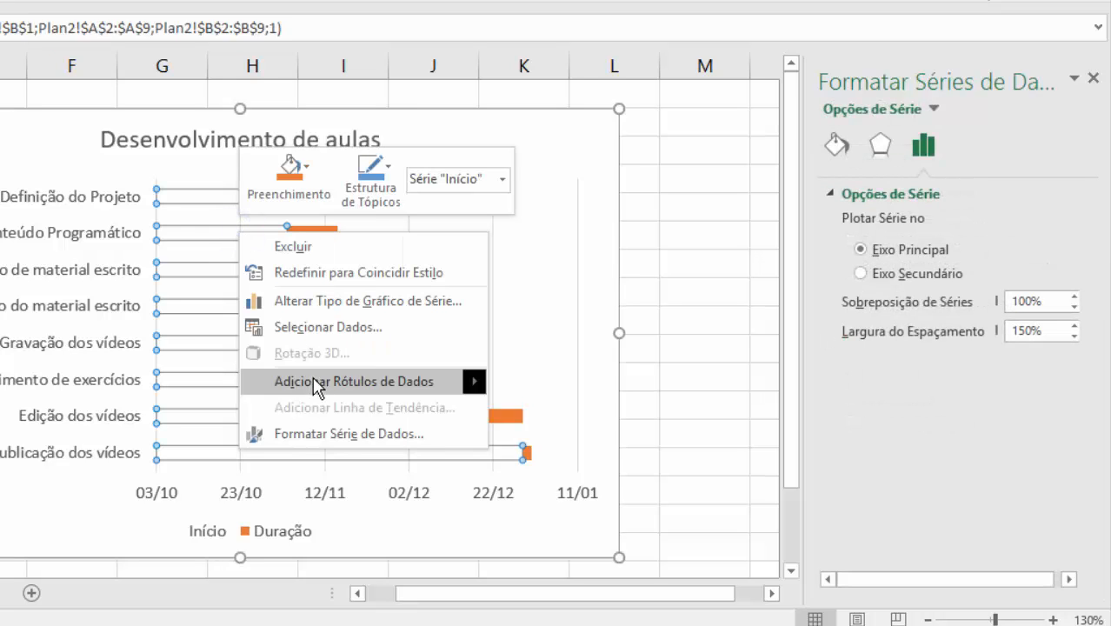
pyautogui.click(342, 434)
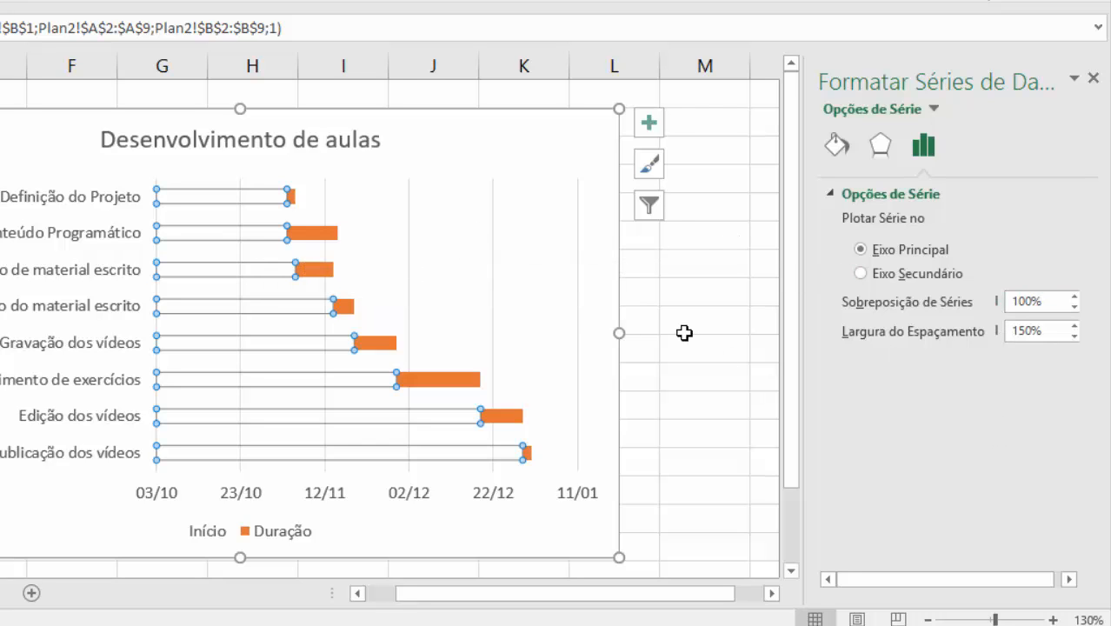
pyautogui.click(603, 283)
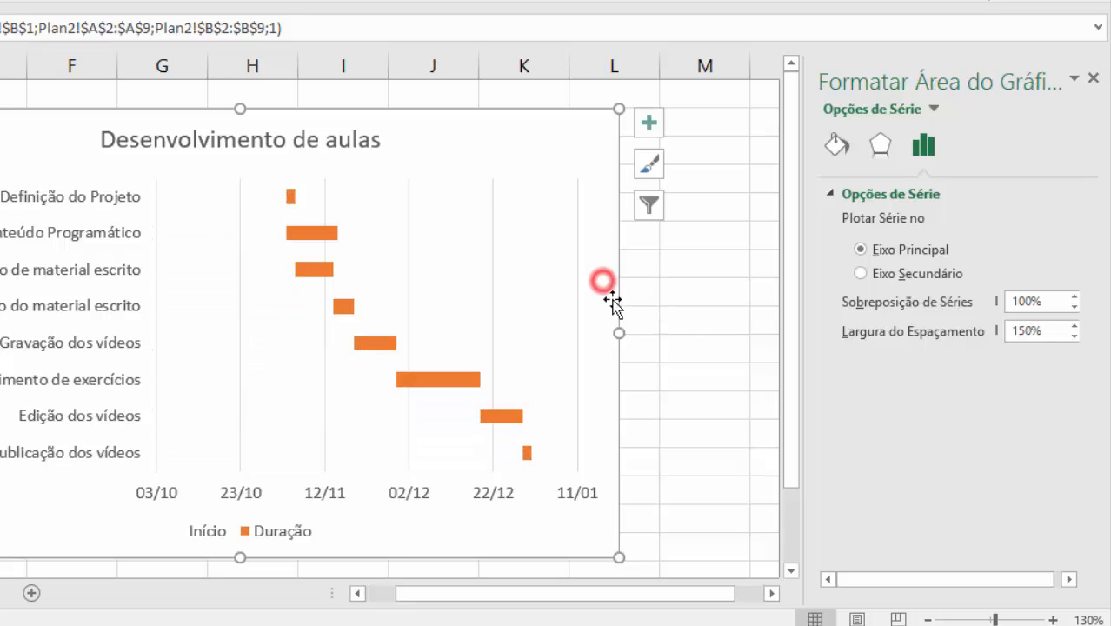
pyautogui.click(159, 495)
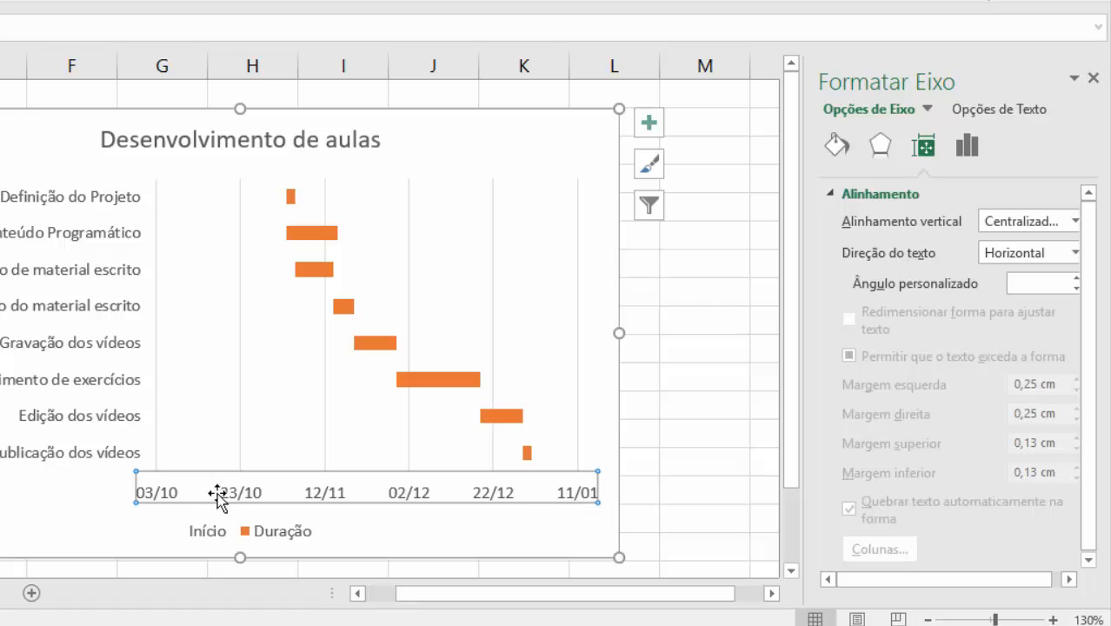
# - Delete the chart legend and move the chart up to just below the column headers
pyautogui.click(203, 532)
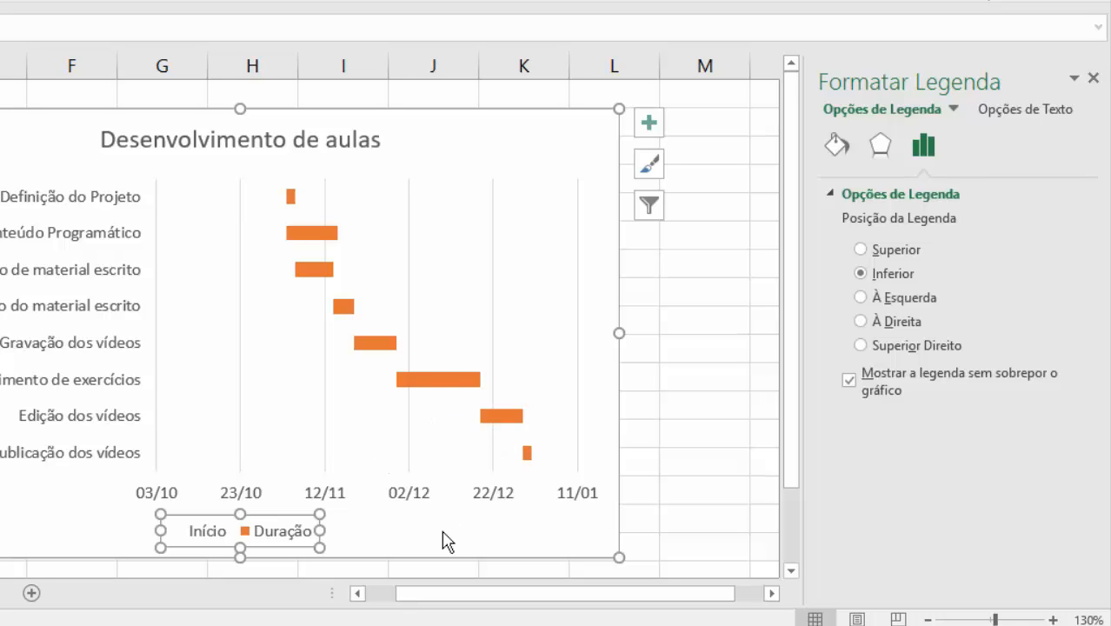
pyautogui.press('Delete')
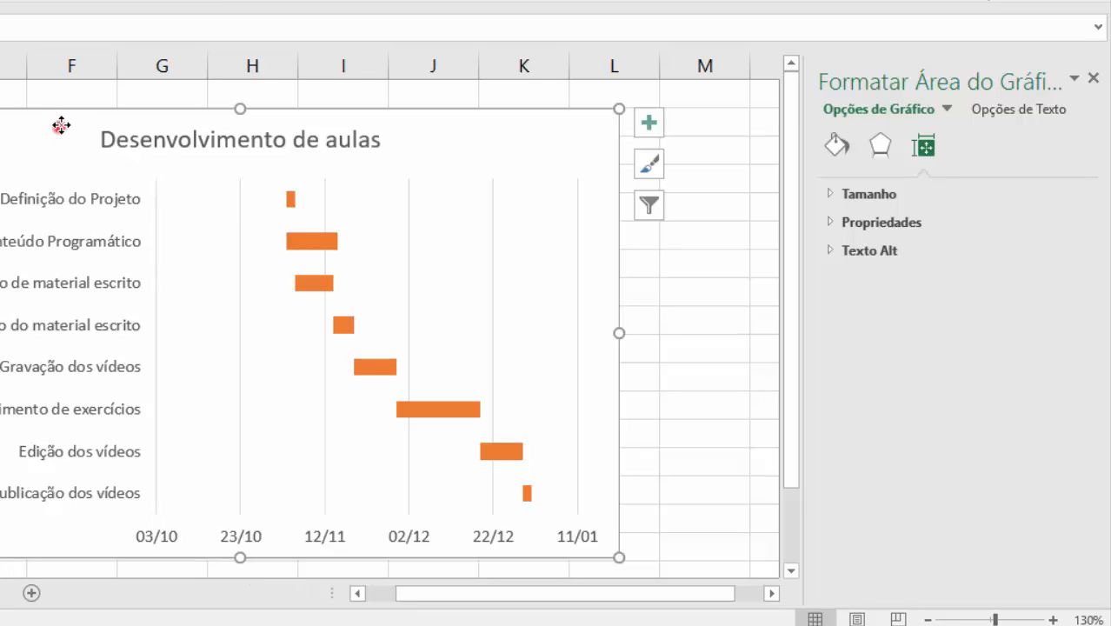
pyautogui.moveTo(62, 127); pyautogui.dragTo(77, 103)
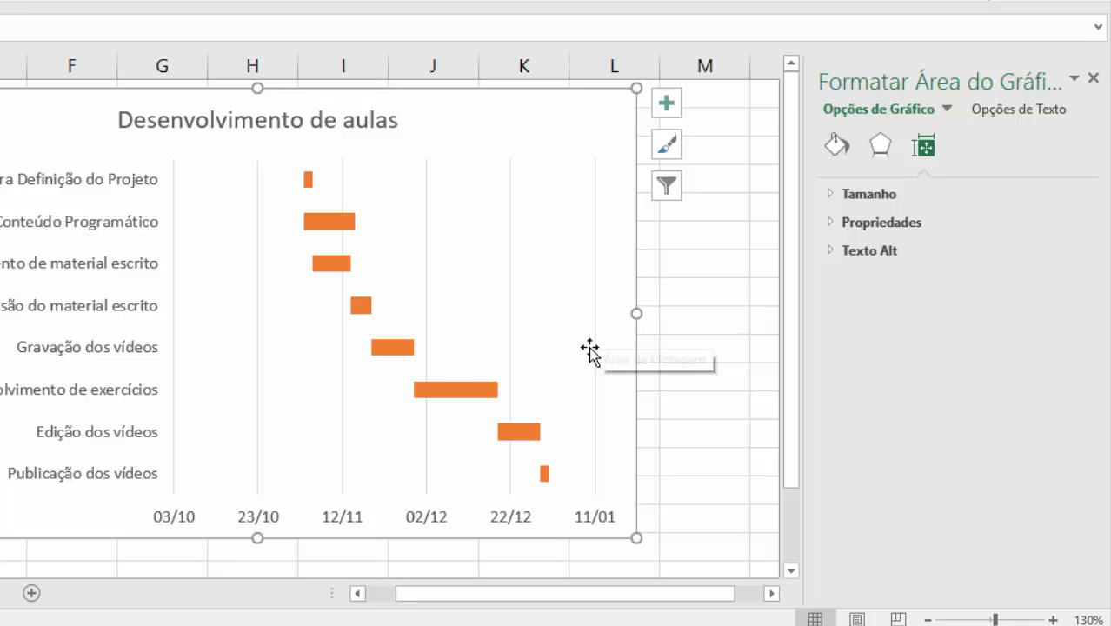
# - Replace the contents of cell A12 with the formula =MÍNIMO(B2:B9) and format the cell with a thousands separator
pyautogui.moveTo(450, 586); pyautogui.dragTo(409, 591)
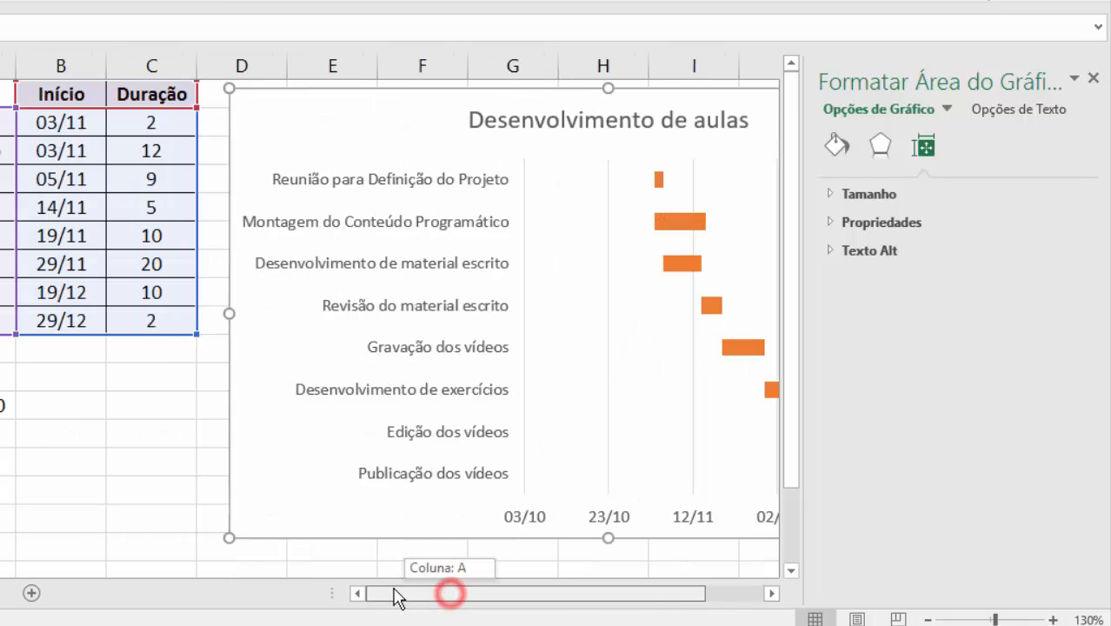
pyautogui.click(41, 136)
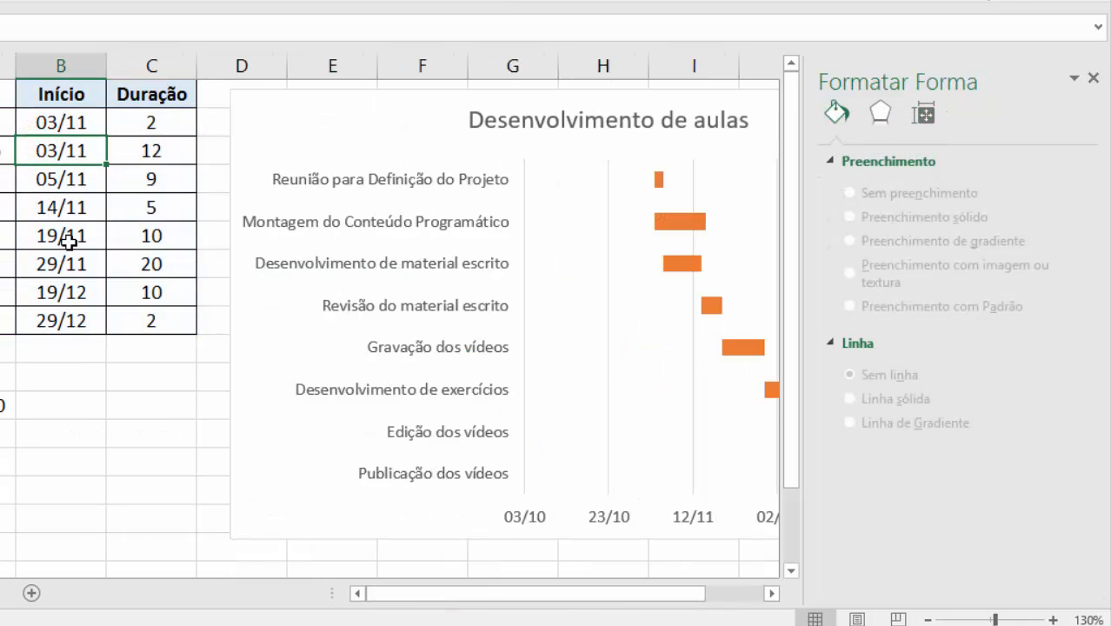
pyautogui.click(8, 406)
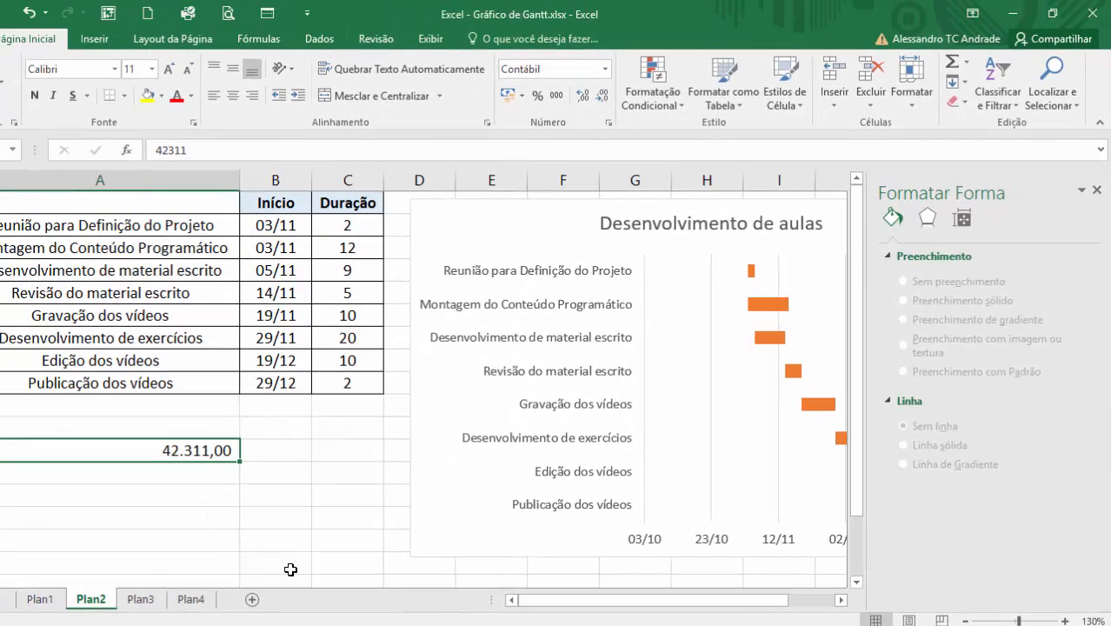
pyautogui.press('Delete')
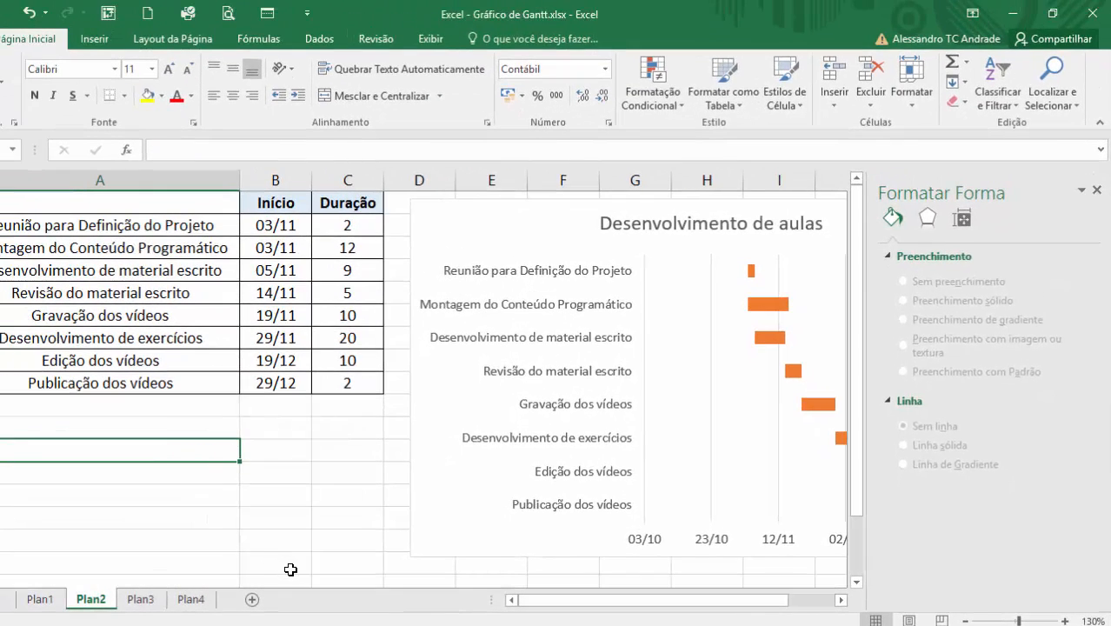
pyautogui.write('=')
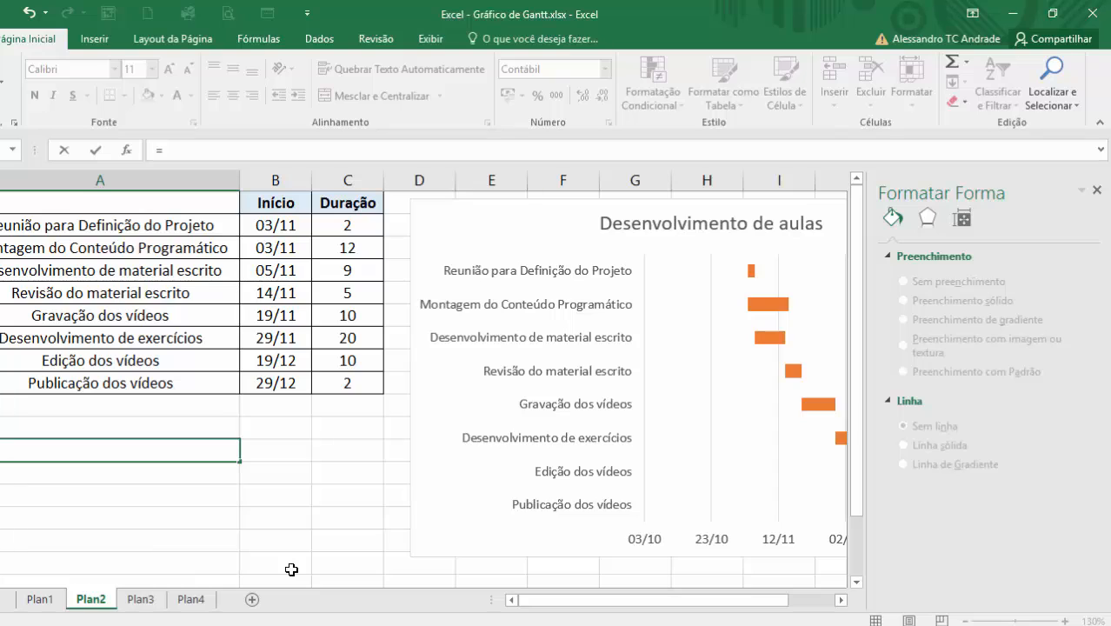
pyautogui.write('mínimo(')
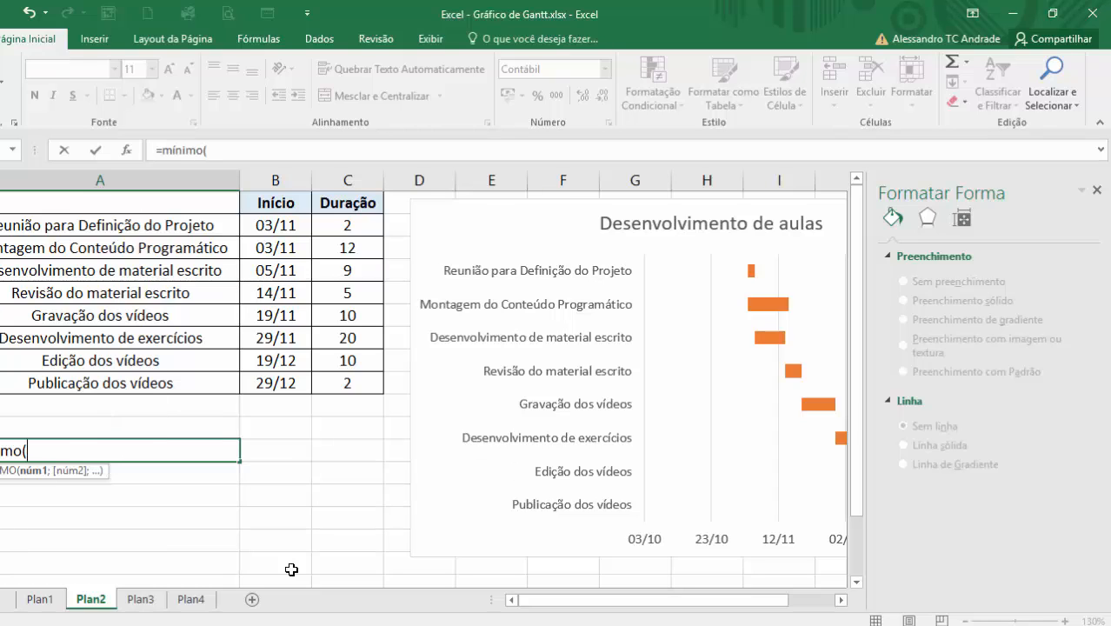
pyautogui.moveTo(270, 379); pyautogui.dragTo(282, 226)
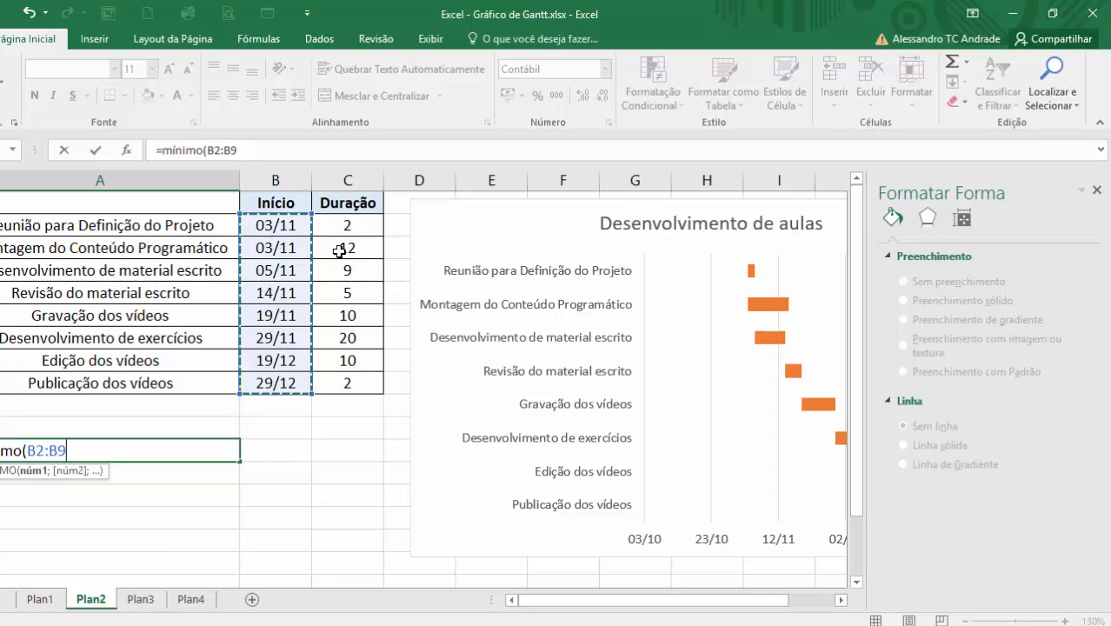
pyautogui.press('Return')
pyautogui.click(199, 440)
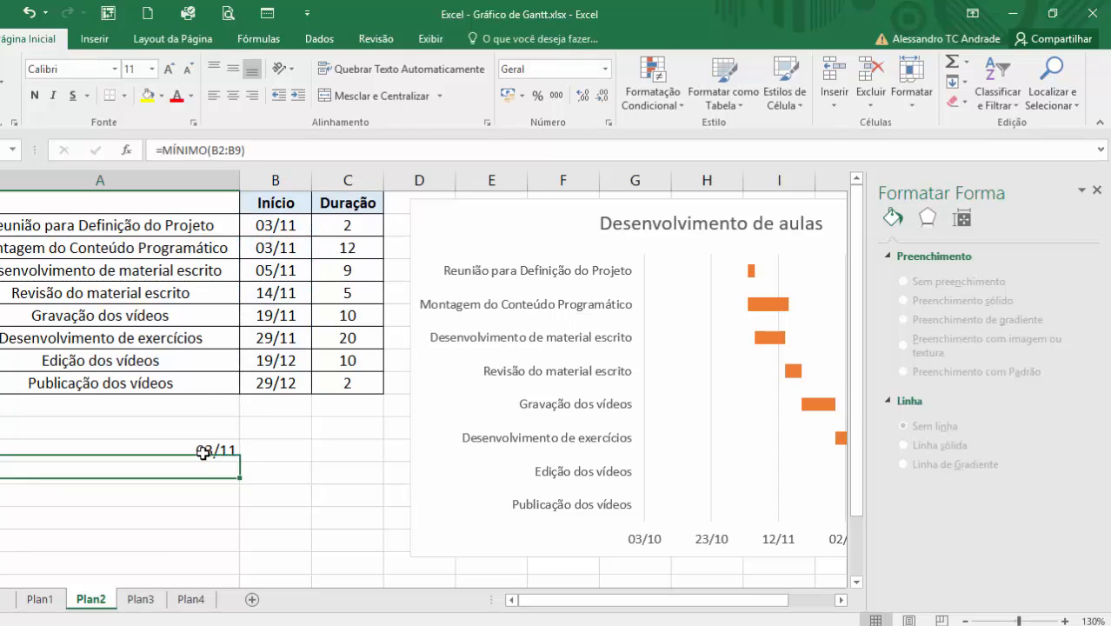
pyautogui.click(555, 96)
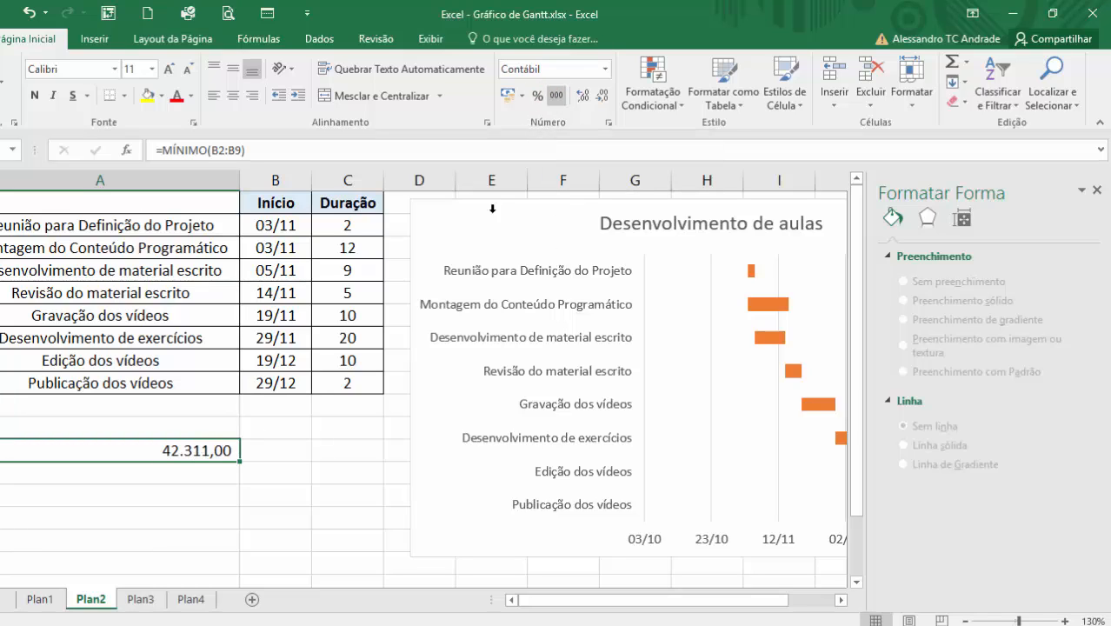
# - Enter =MÁXIMO(B2:B9) in cell A13 and format the cell with a thousands separator
pyautogui.click(193, 471)
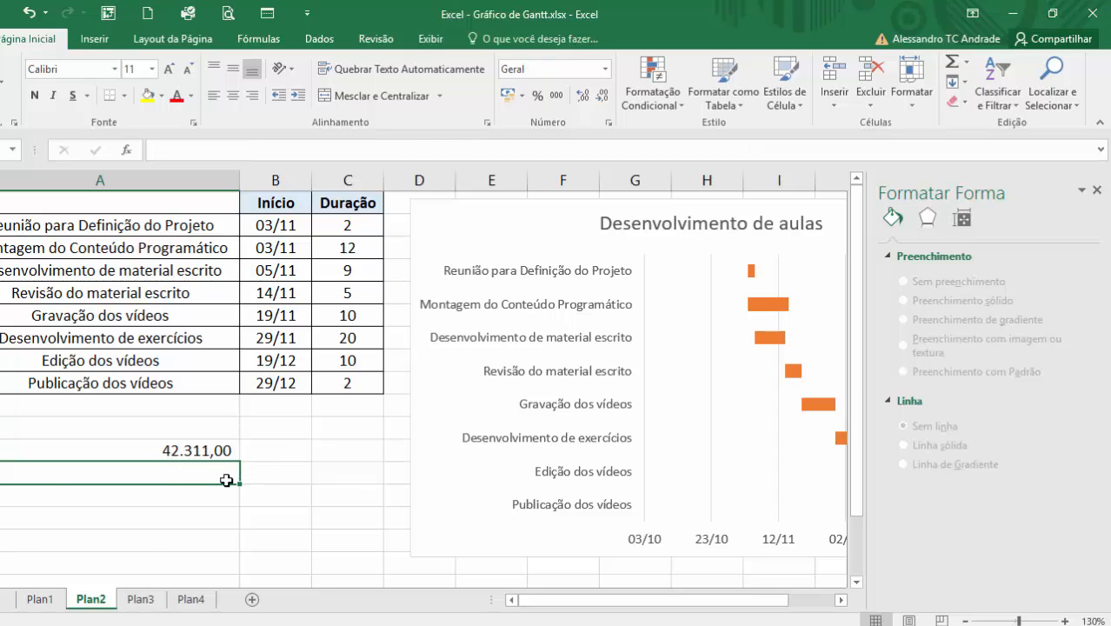
pyautogui.write('=máxim')
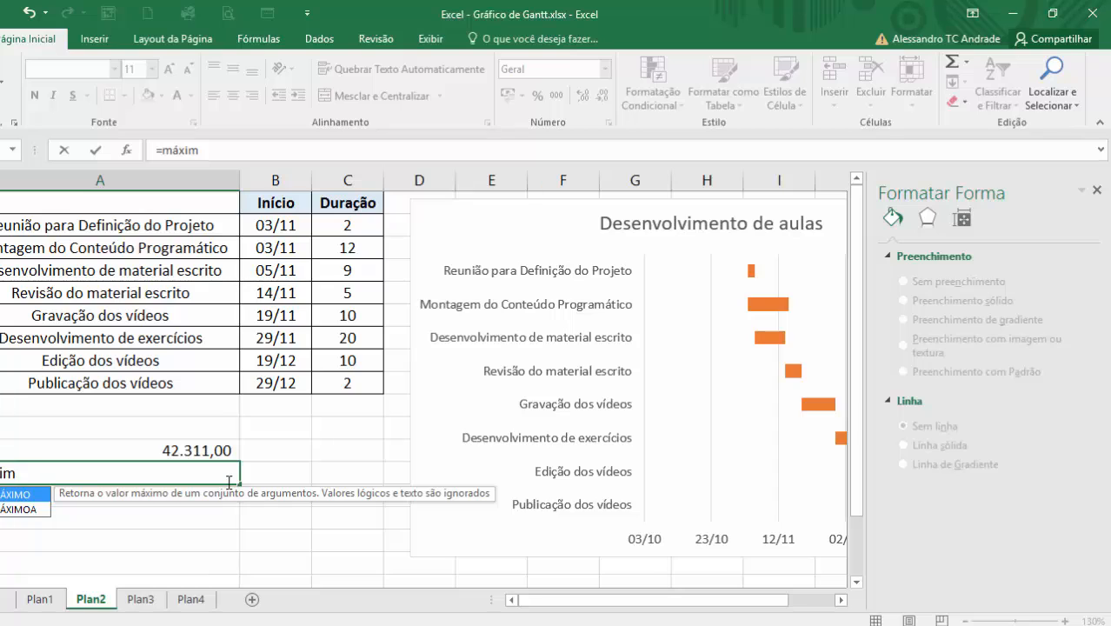
pyautogui.write('o(')
pyautogui.moveTo(294, 383); pyautogui.dragTo(298, 230)
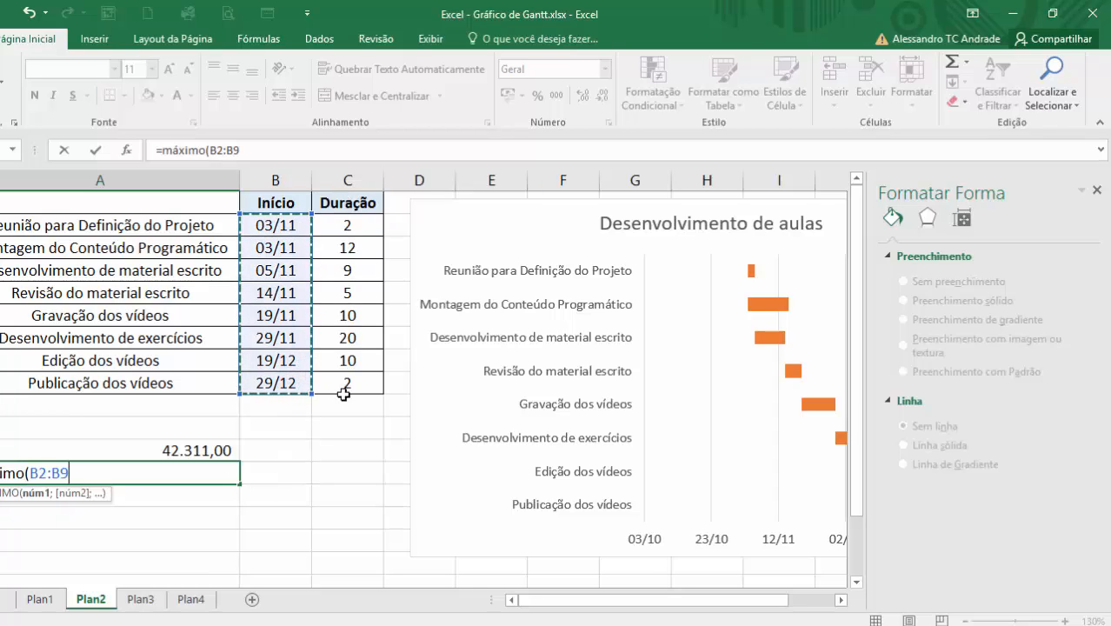
pyautogui.press('Return')
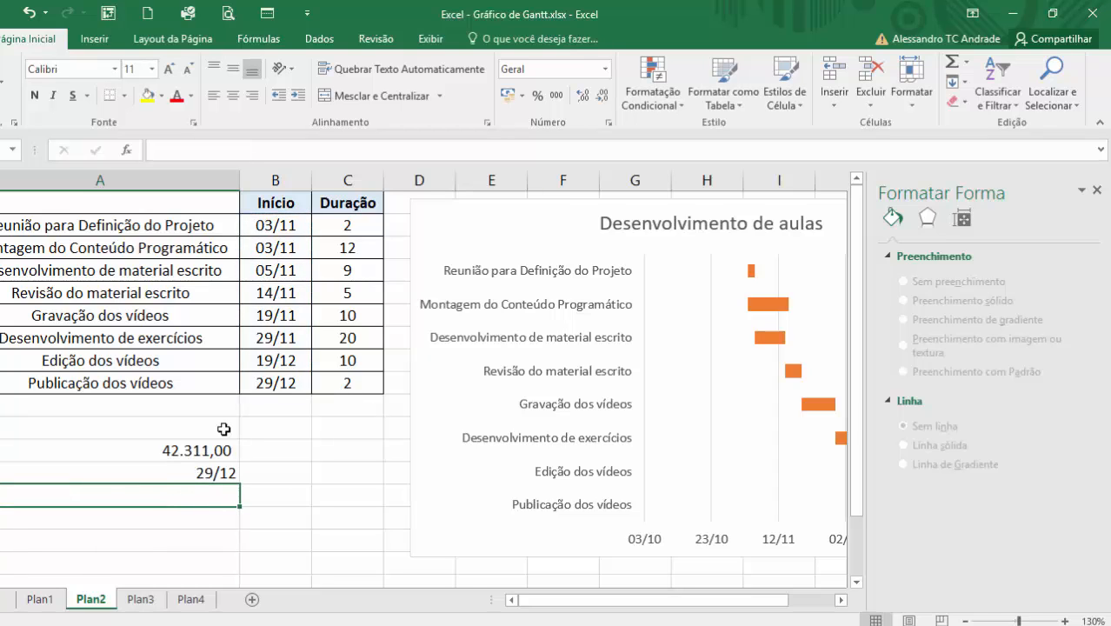
pyautogui.click(195, 476)
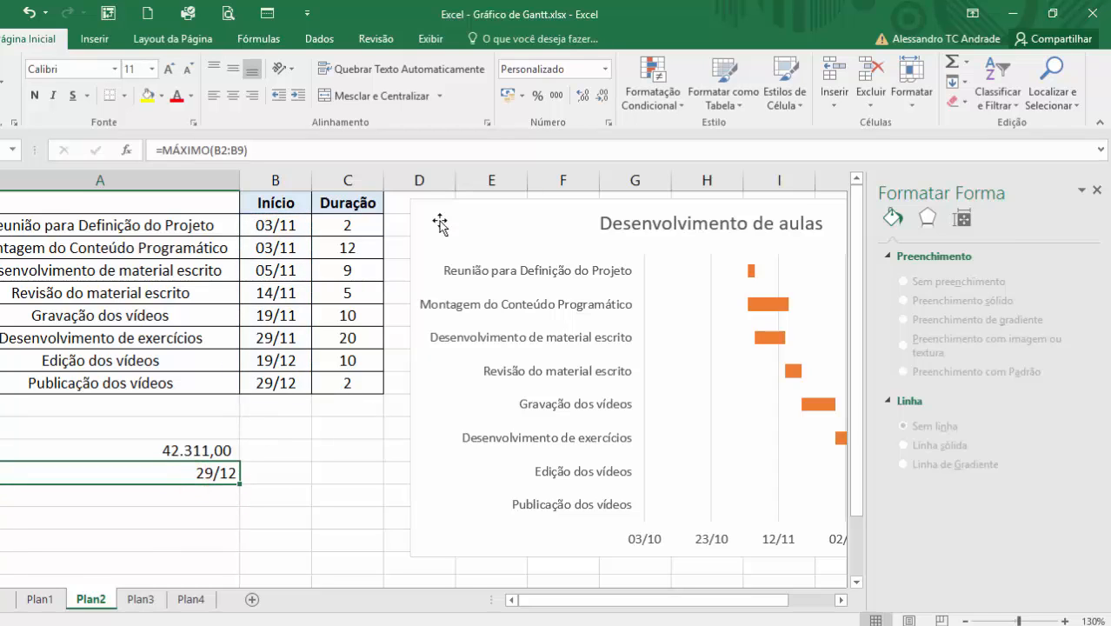
pyautogui.click(553, 102)
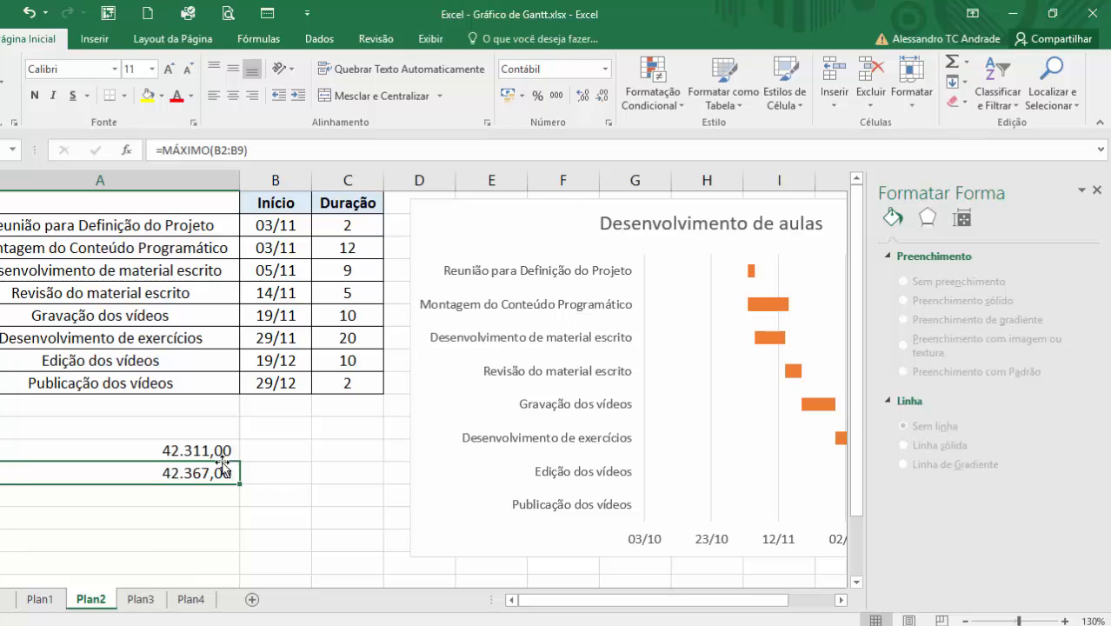
# - Label the two date formulas by entering "Mínimo" in cell B12 and "Máximo" in cell B13
pyautogui.click(251, 456)
pyautogui.write('Mínimo')
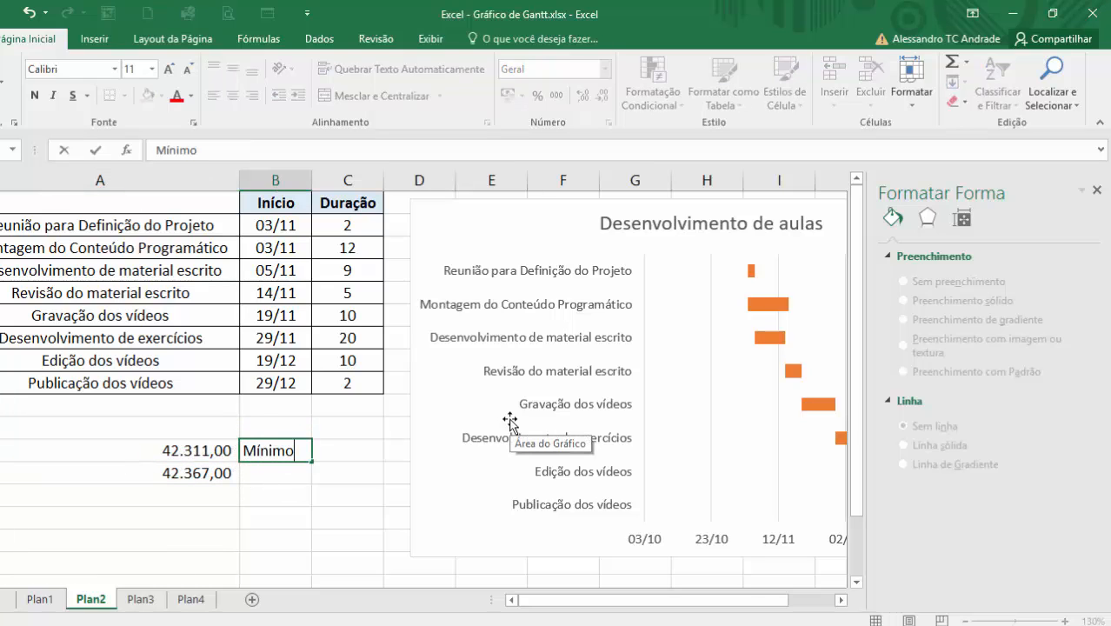
pyautogui.press('Return')
pyautogui.write('Máximo')
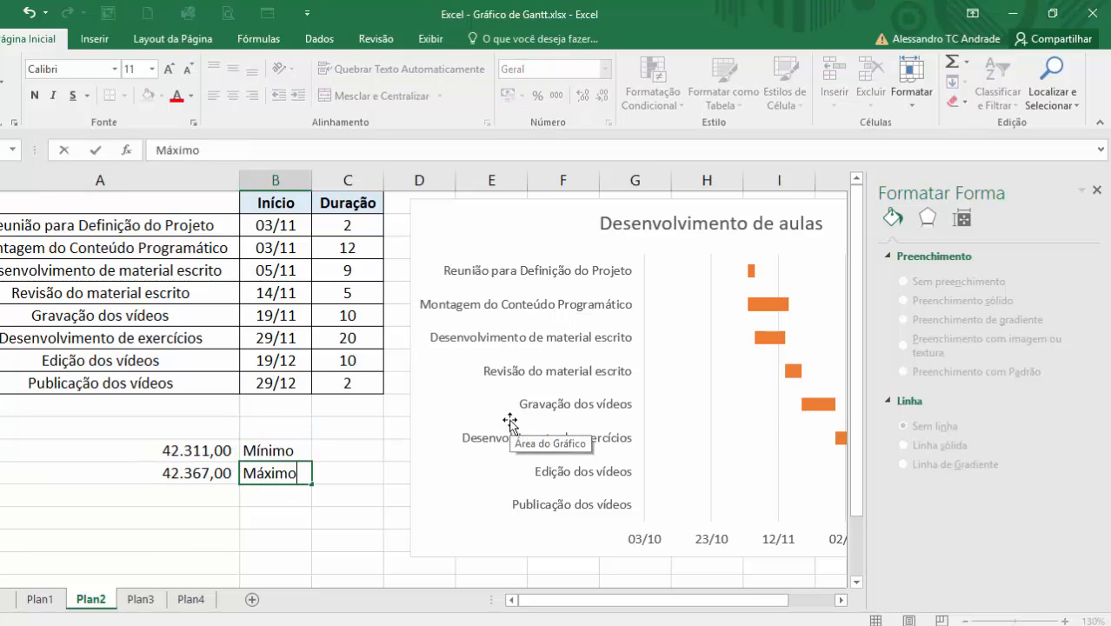
pyautogui.press('Return')
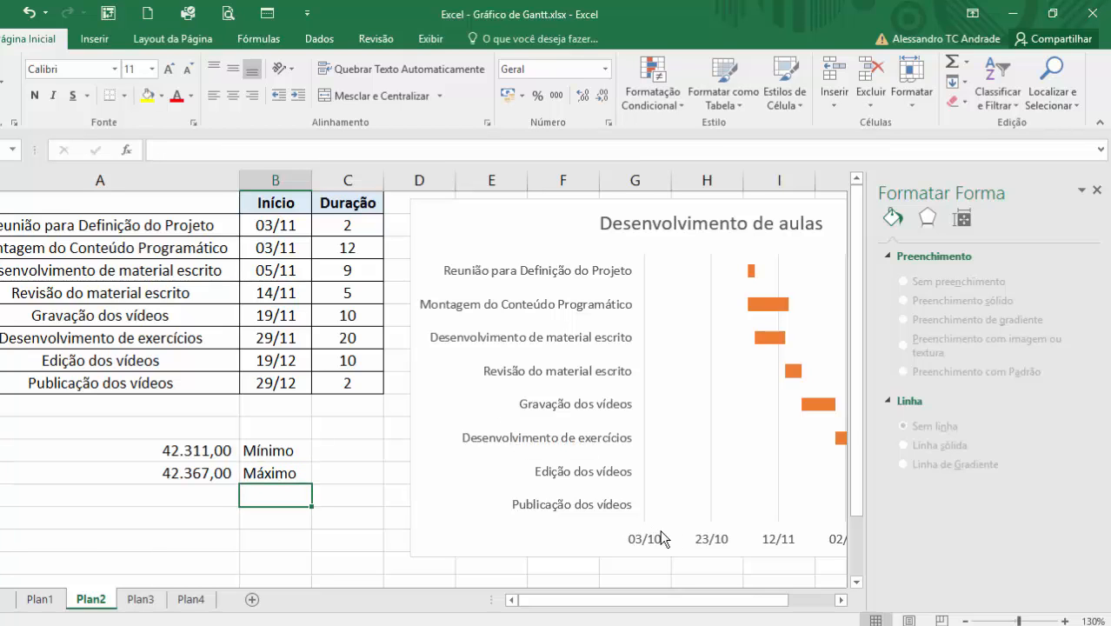
# - Close the Formatar Forma pane to make room for the whole chart beside the task table
pyautogui.click(841, 600)
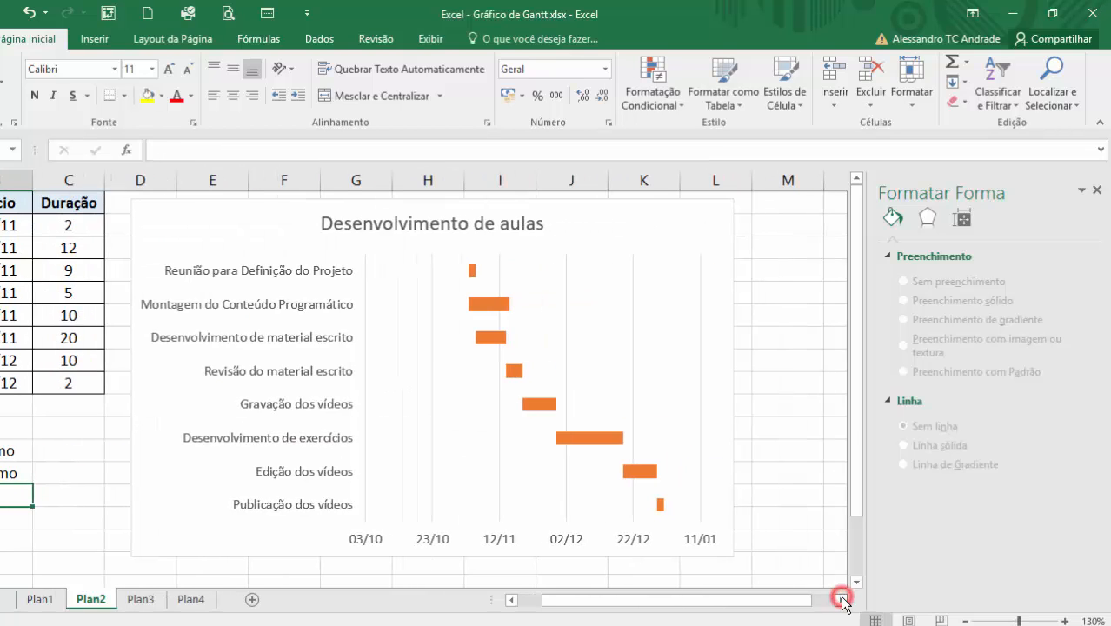
pyautogui.moveTo(543, 607); pyautogui.dragTo(521, 606)
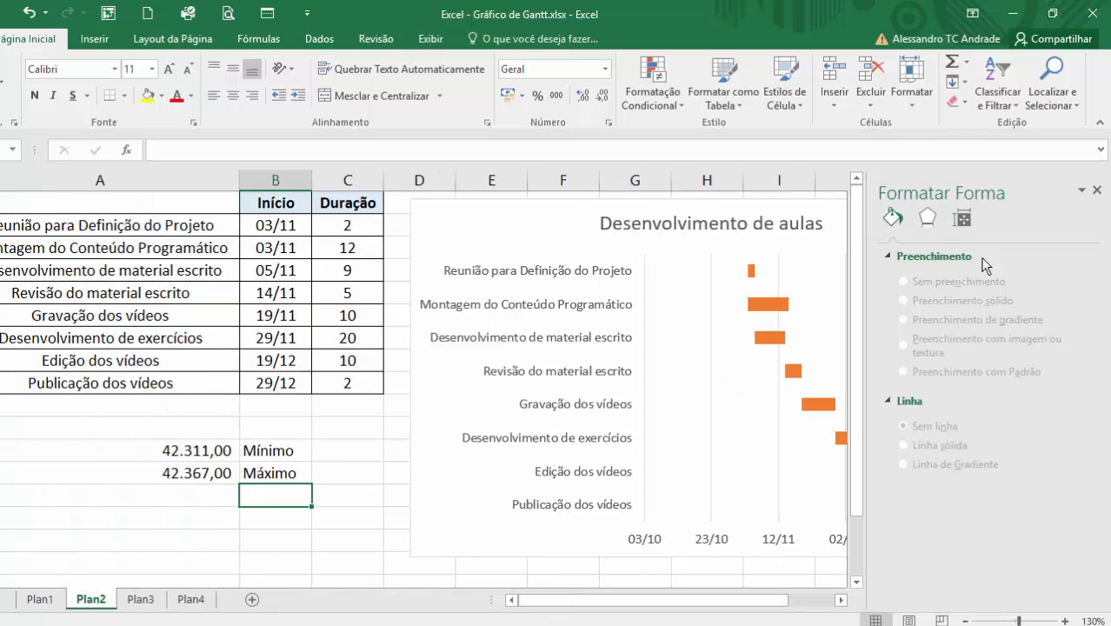
pyautogui.click(1096, 189)
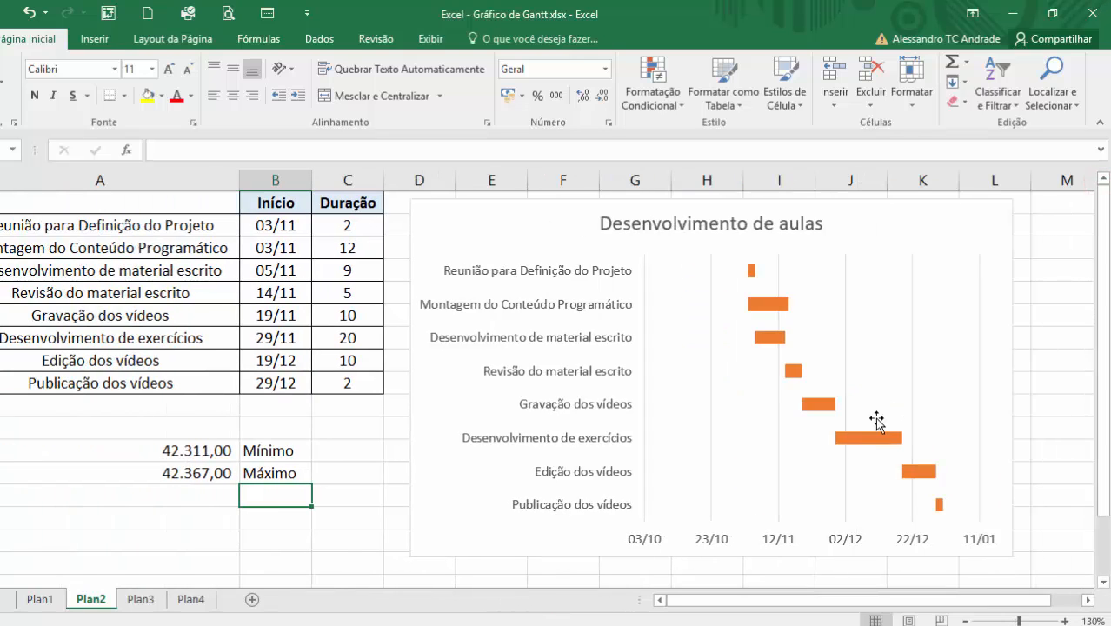
# - Open the format options of the chart's horizontal date axis and set its minimum bound to 42300
pyautogui.rightClick(645, 545)
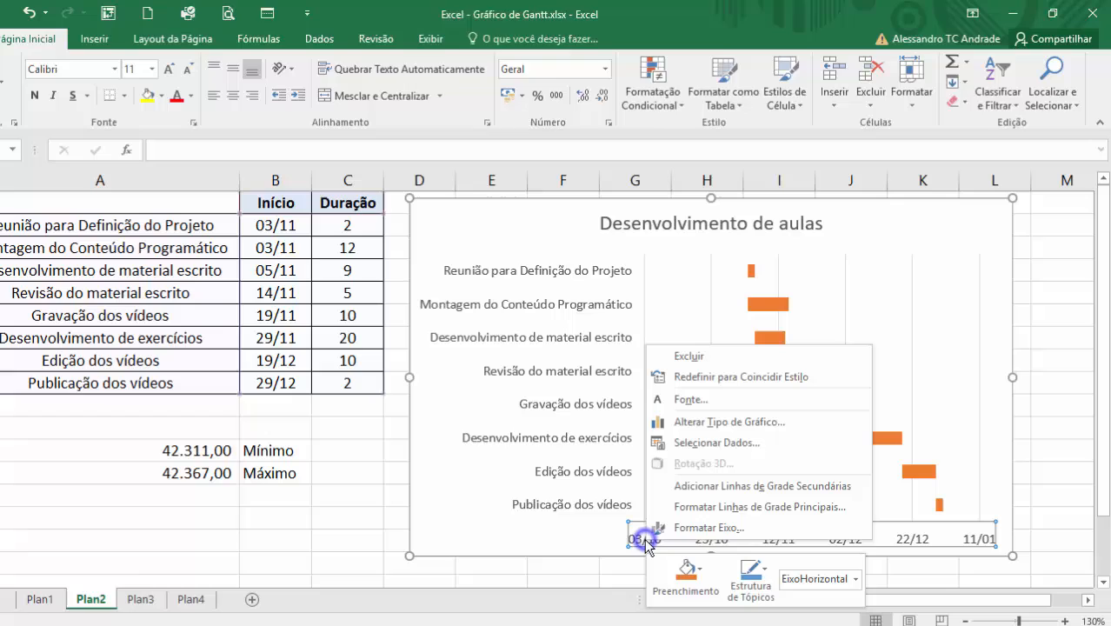
pyautogui.click(713, 527)
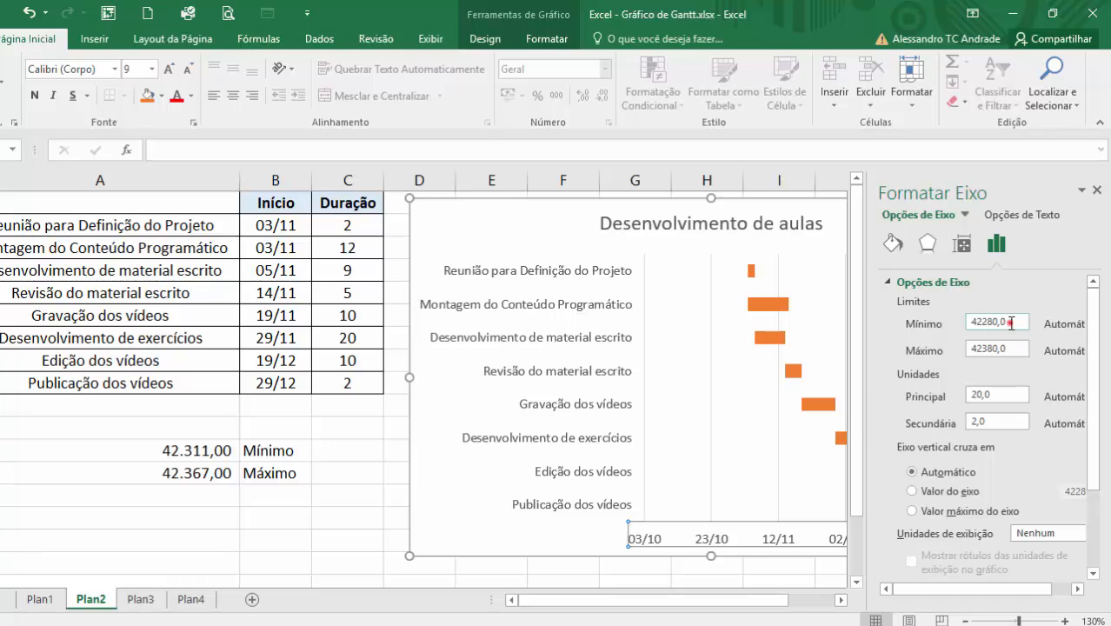
pyautogui.moveTo(1011, 323); pyautogui.dragTo(963, 323)
pyautogui.write('42300')
pyautogui.press('Return')
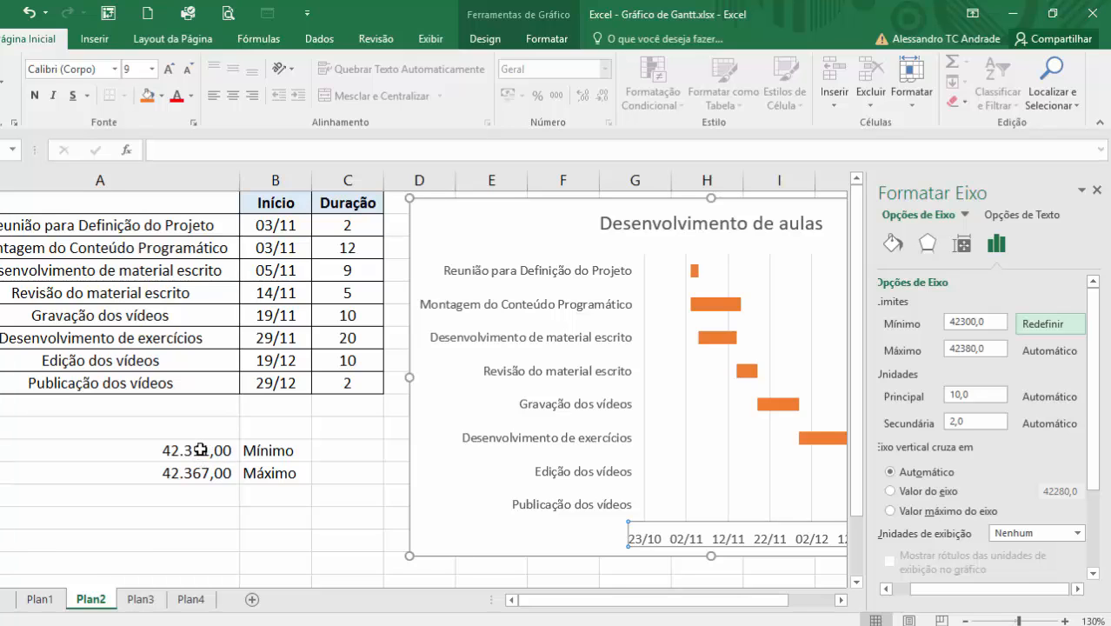
# - Set the date axis bounds to a minimum of 42306 and a maximum of 42370
pyautogui.moveTo(980, 319); pyautogui.dragTo(971, 319)
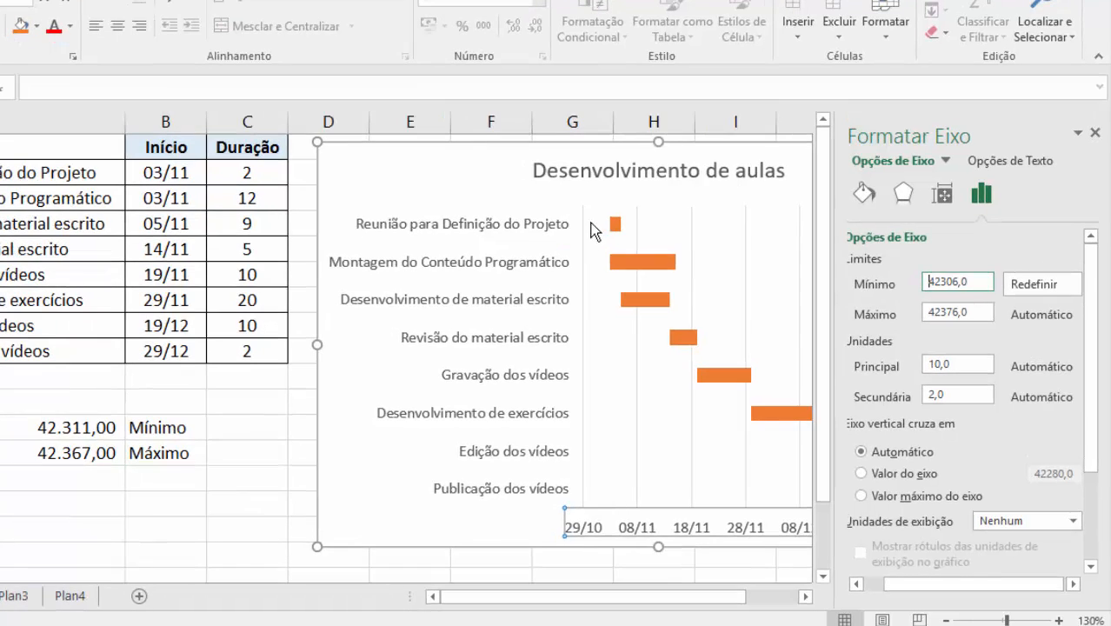
pyautogui.click(716, 596)
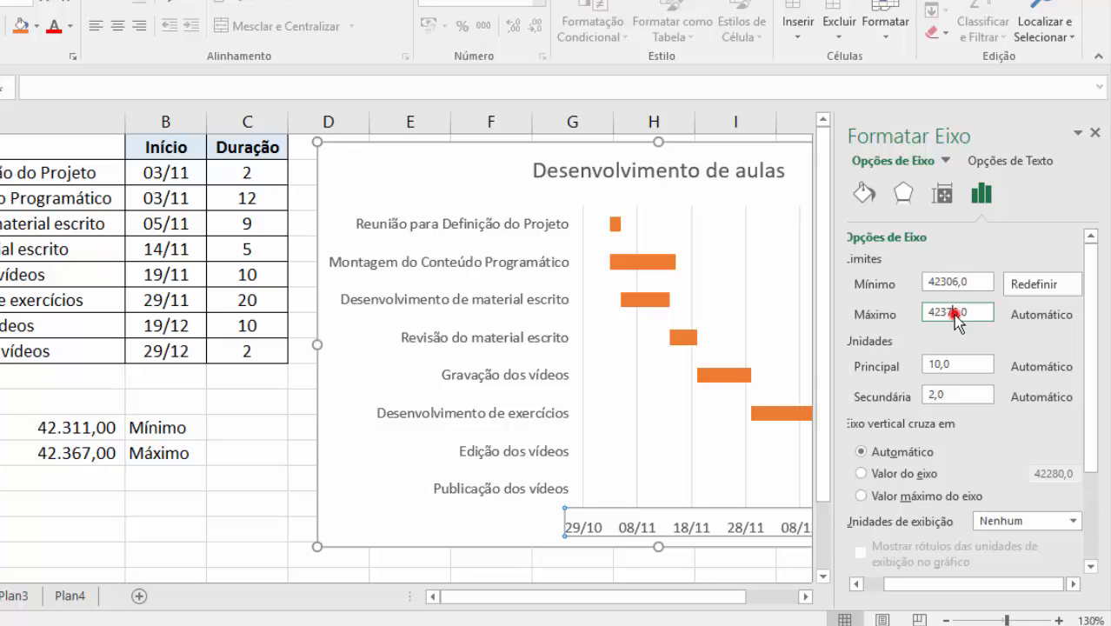
pyautogui.moveTo(970, 312); pyautogui.dragTo(946, 311)
pyautogui.press('Return')
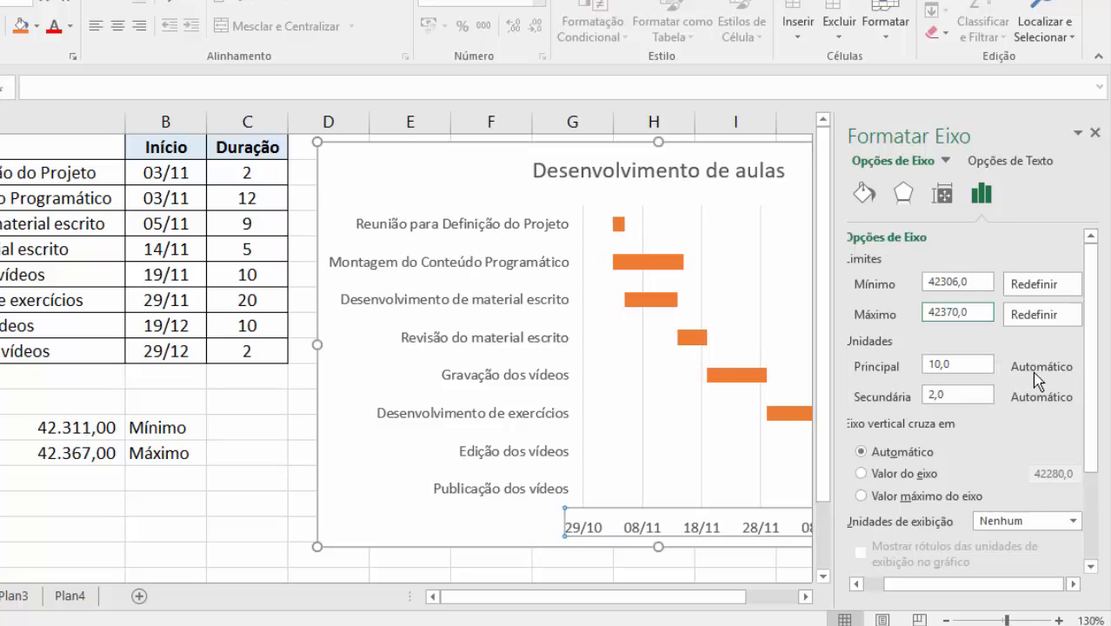